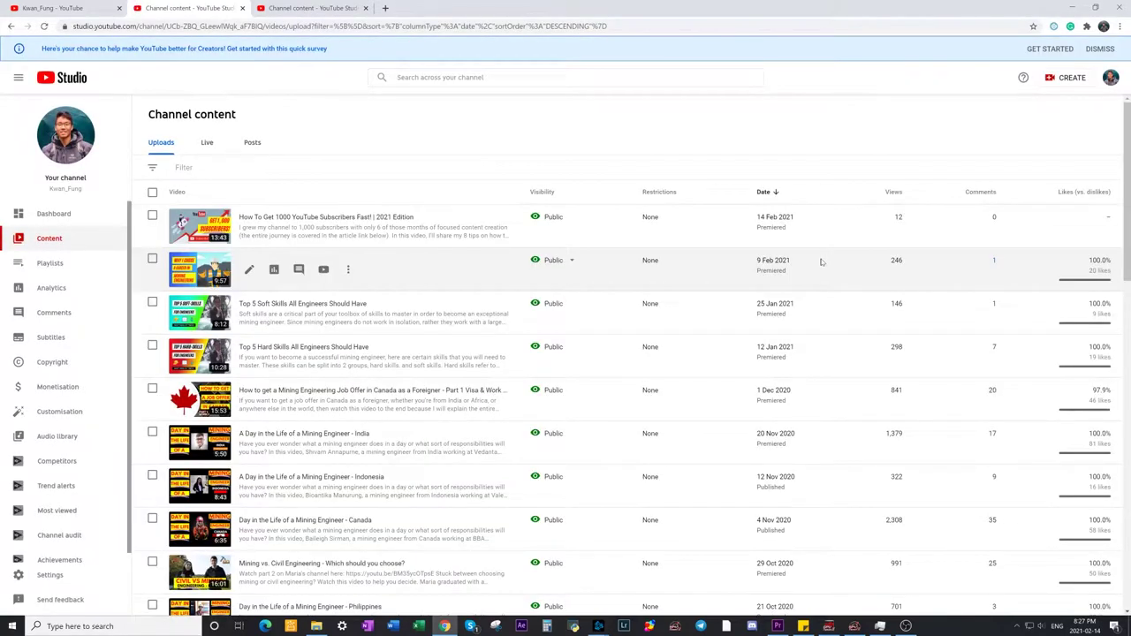
Step: Examine the channel analytics: the overview with its top videos for the last 28 days, and the audience and reach reports
{"action": "left_click", "coordinate": [47, 296]}
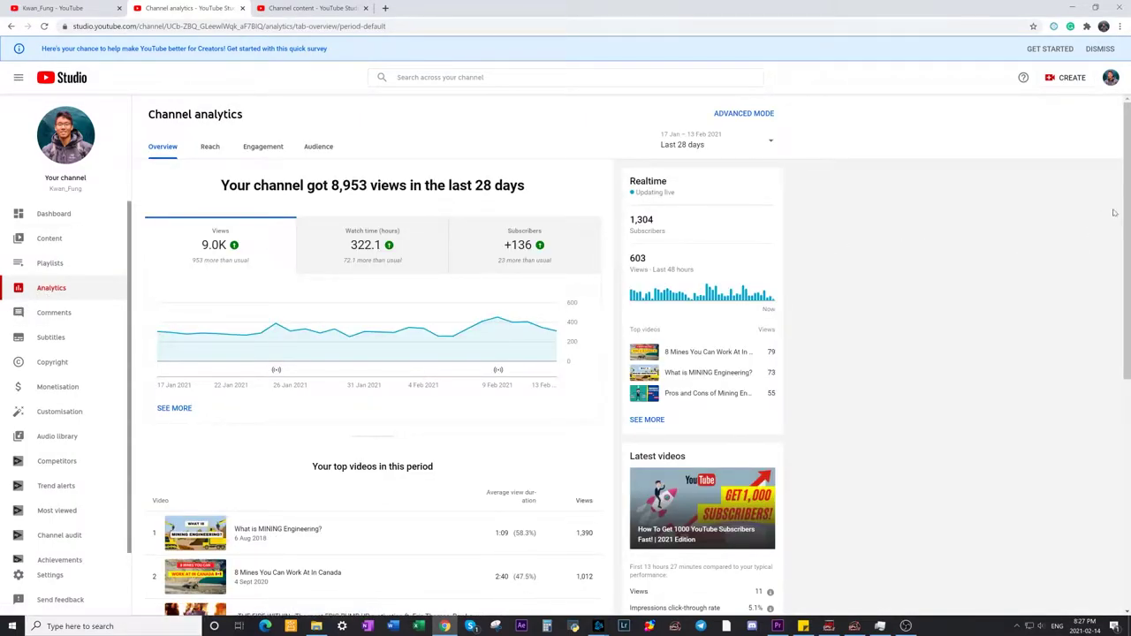
{"action": "scroll", "coordinate": [636, 360], "scroll_direction": "down", "scroll_amount": 2}
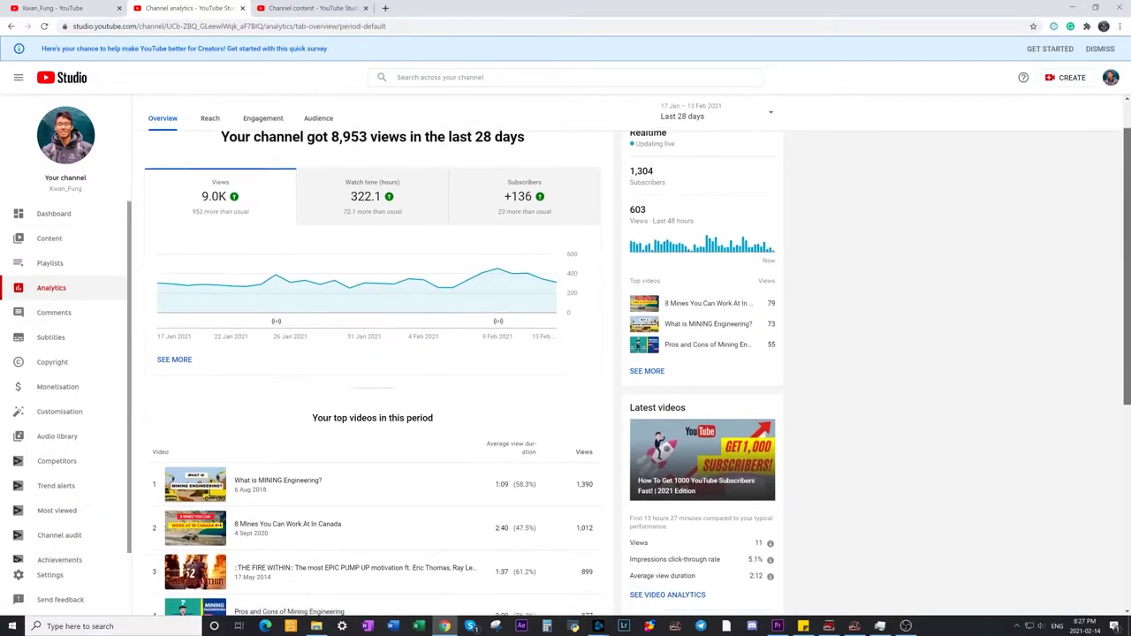
{"action": "scroll", "coordinate": [636, 361], "scroll_direction": "down", "scroll_amount": 3}
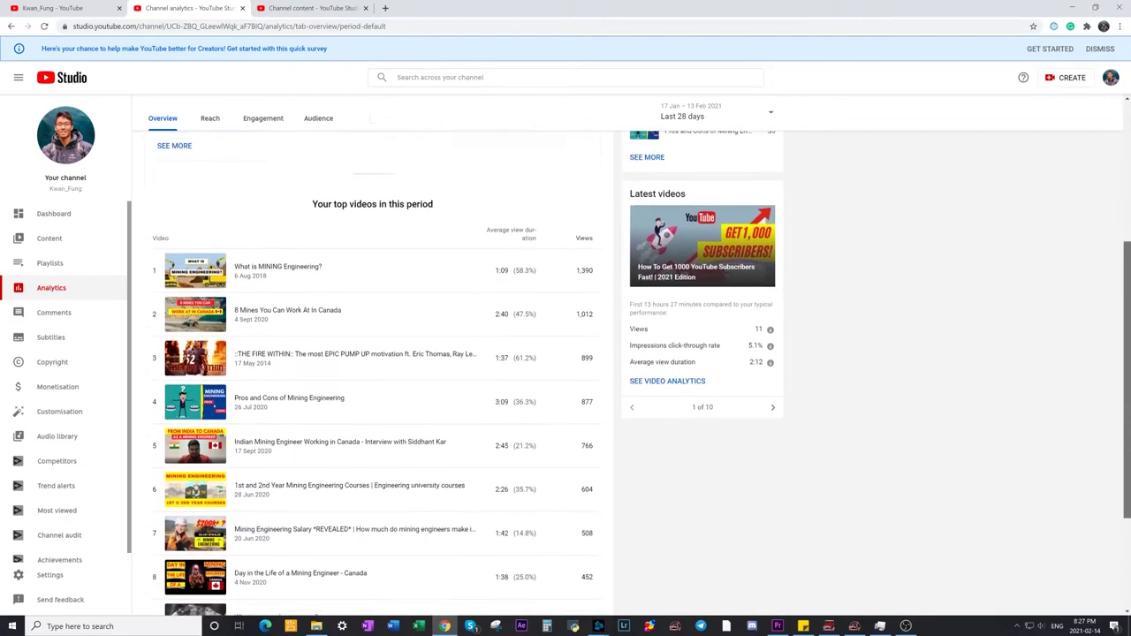
{"action": "scroll", "coordinate": [636, 360], "scroll_direction": "down", "scroll_amount": 1}
{"action": "scroll", "coordinate": [636, 361], "scroll_direction": "up", "scroll_amount": 4}
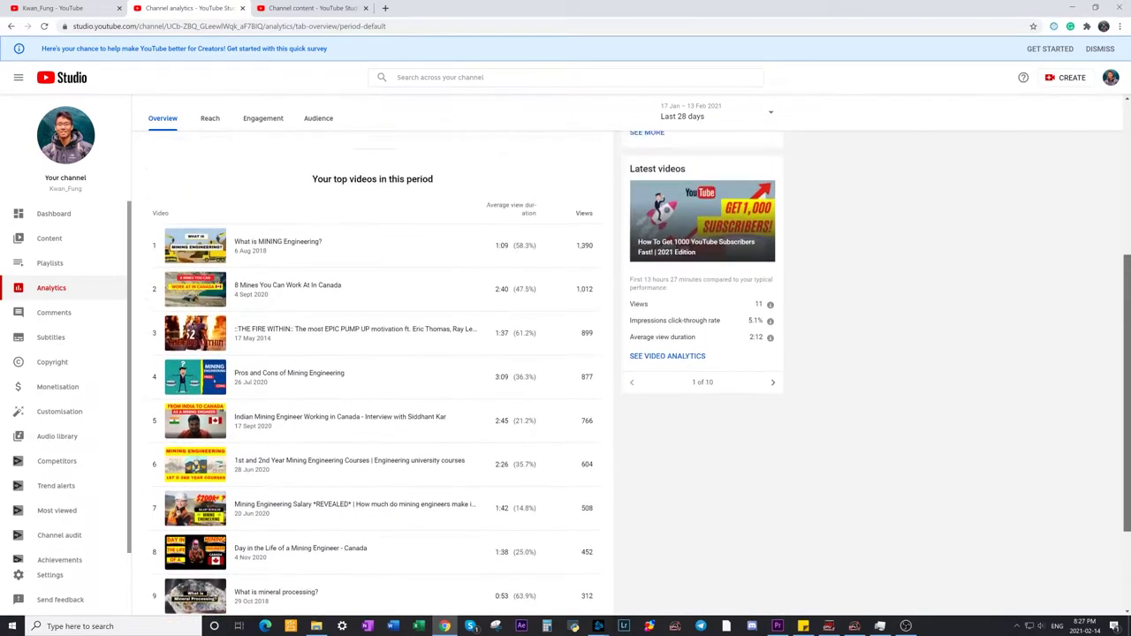
{"action": "scroll", "coordinate": [566, 354], "scroll_direction": "up", "scroll_amount": 2}
{"action": "left_click", "coordinate": [318, 119]}
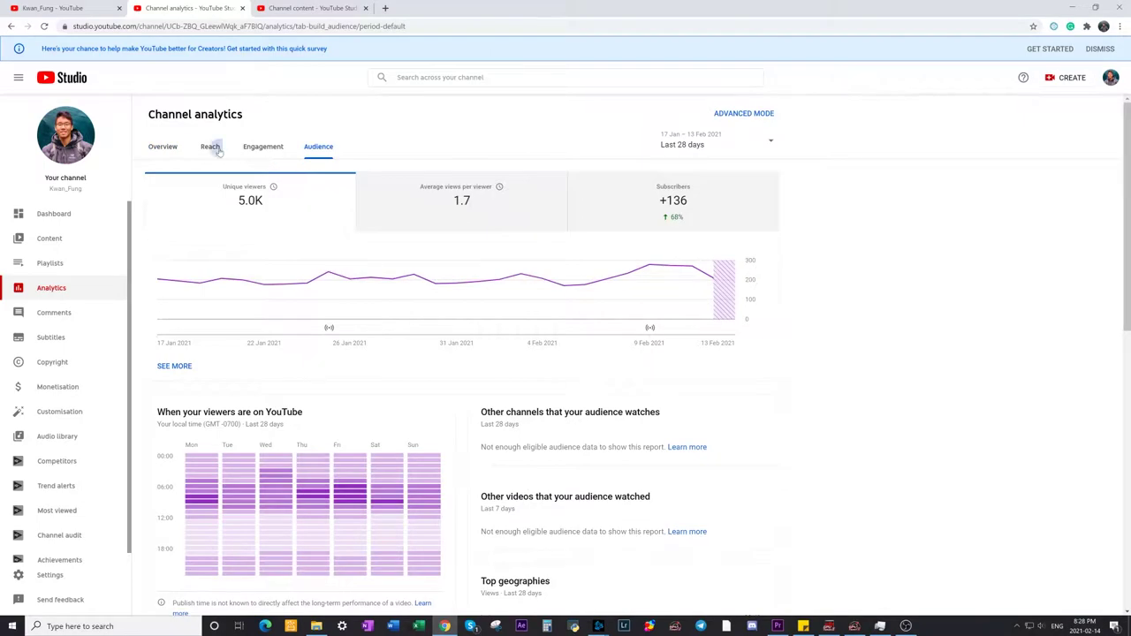
{"action": "left_click", "coordinate": [218, 152]}
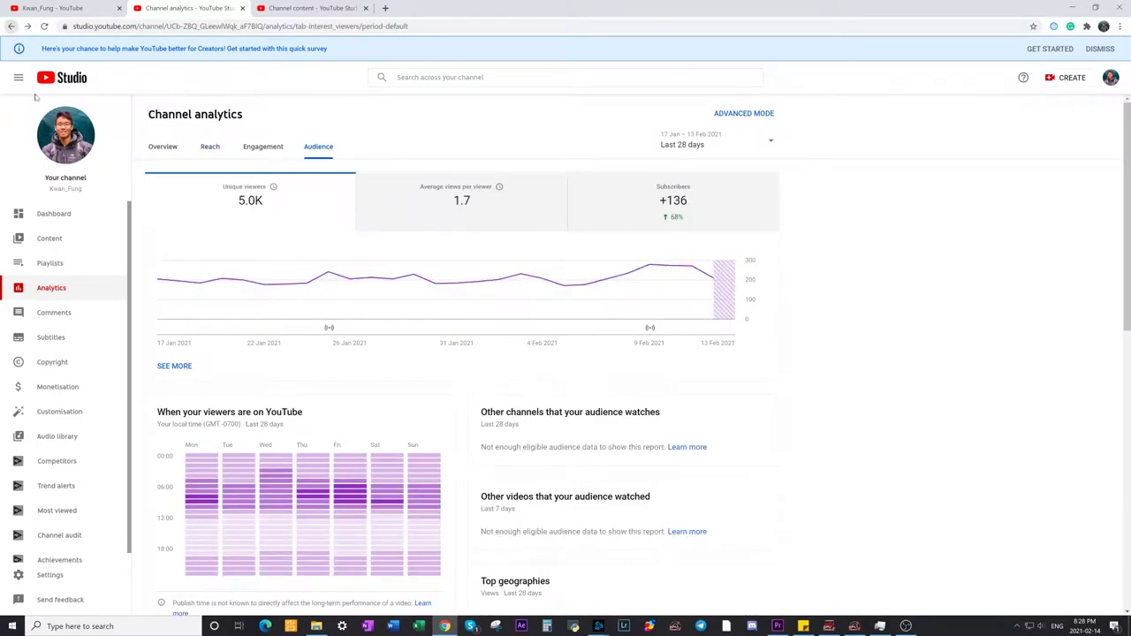
Step: Open the uploaded video "How To Get 1000 YouTube Subscribers Fast! | 2021 Edition" from the channel content and pause its YouTube playback
{"action": "left_click", "coordinate": [64, 239]}
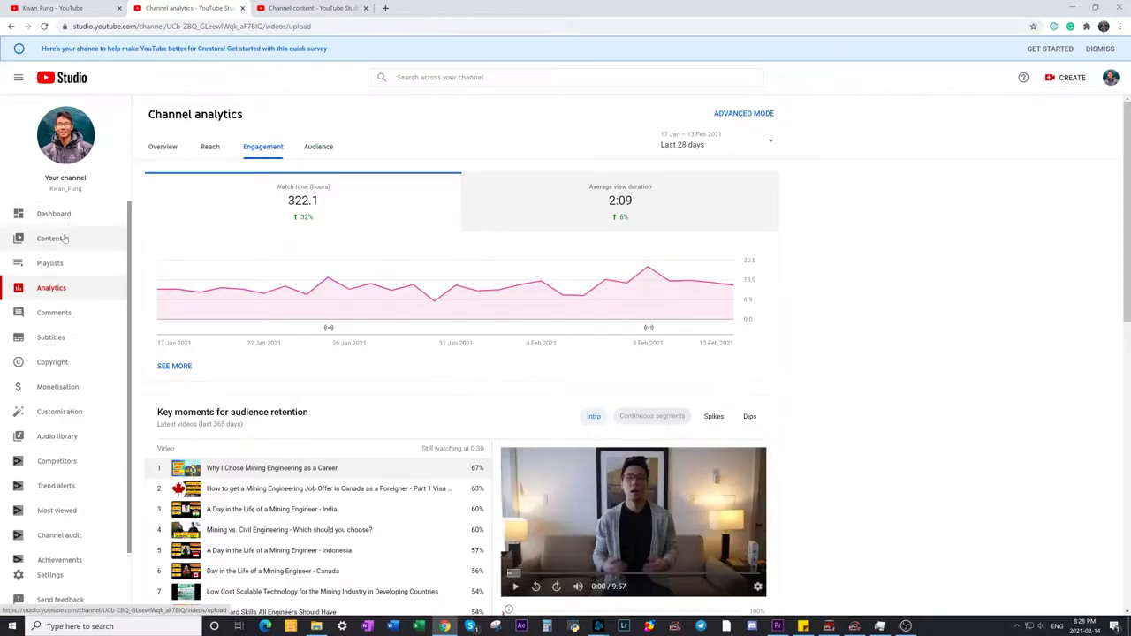
{"action": "left_click", "coordinate": [190, 236]}
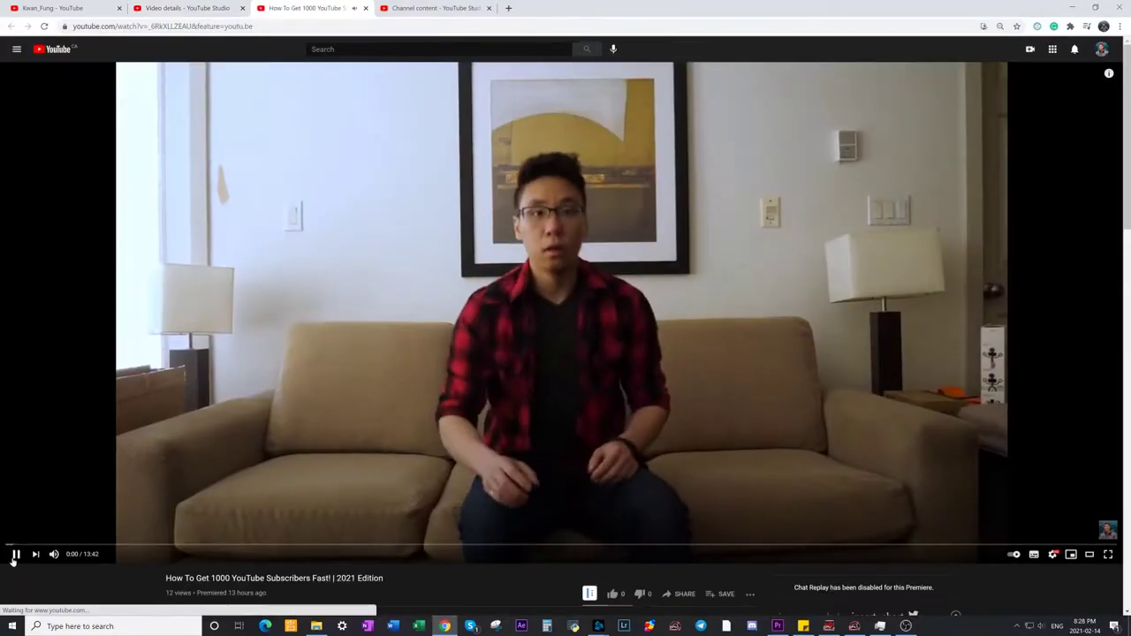
{"action": "left_click", "coordinate": [12, 560]}
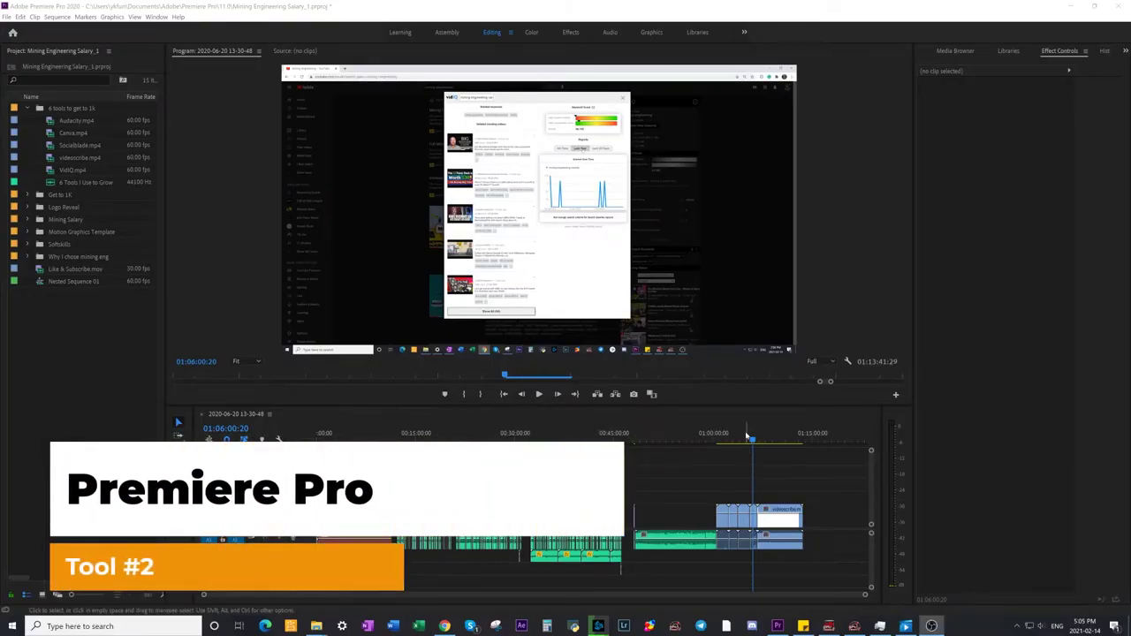
Step: Switch to Premiere Pro and delete the audio under the four short screen-recording clips before videoscribe.mp4, keeping their video
{"action": "left_click_drag", "start_coordinate": [749, 436], "coordinate": [719, 439]}
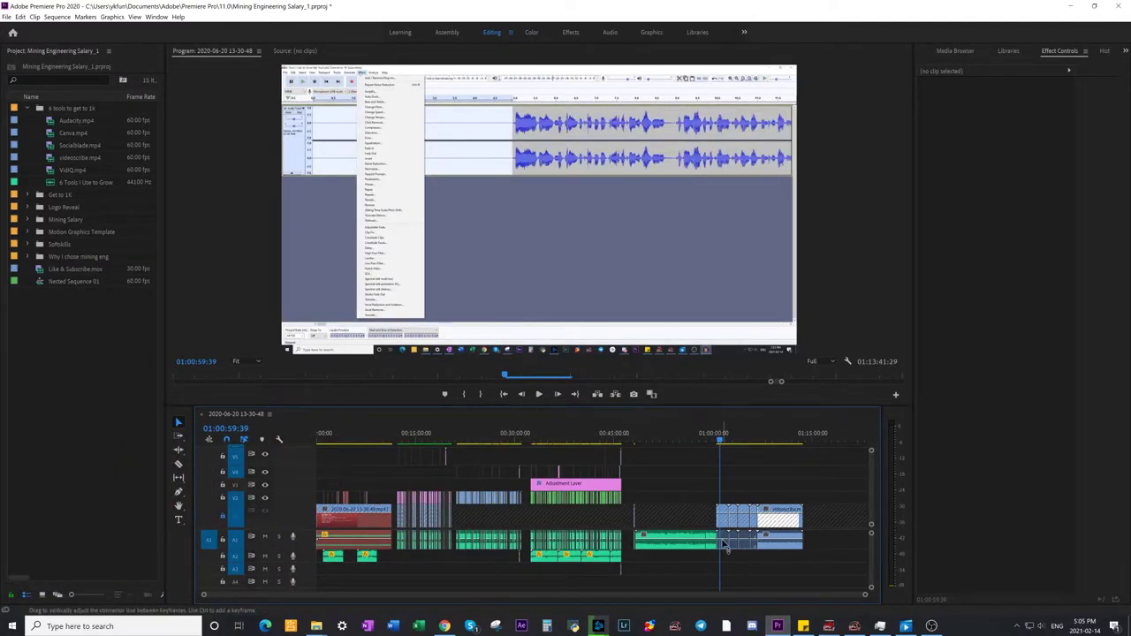
{"action": "left_click_drag", "start_coordinate": [724, 547], "coordinate": [757, 542]}
{"action": "left_click", "coordinate": [711, 464]}
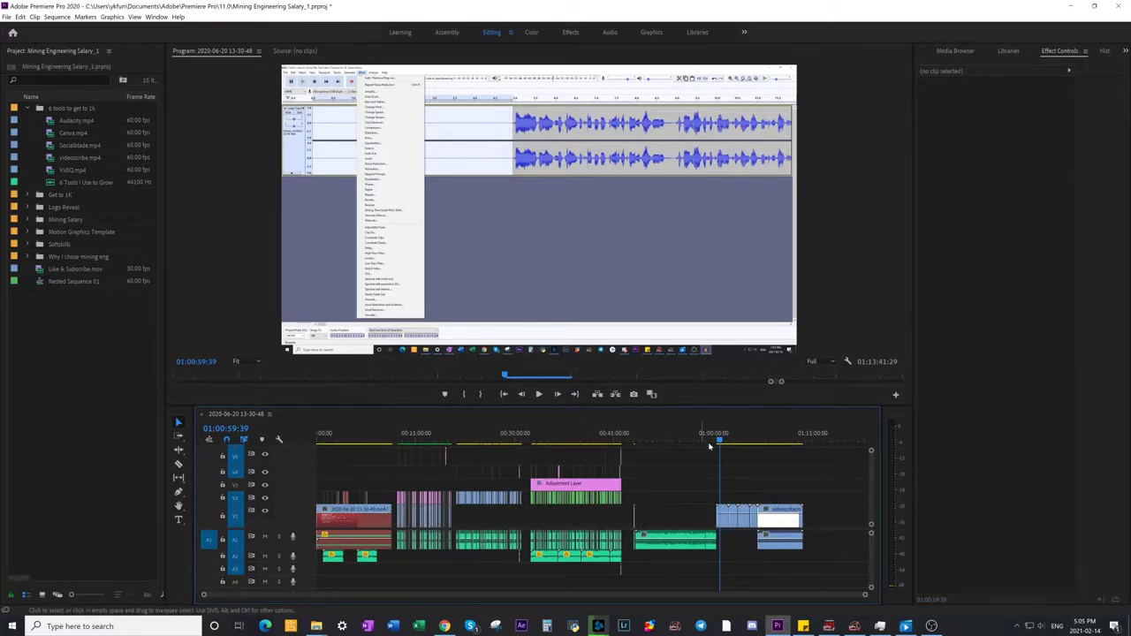
Step: Move the Audacity.mp4 clip back to about 00:50:00, above the voice-over audio
{"action": "key", "text": "="}
{"action": "left_click", "coordinate": [601, 520]}
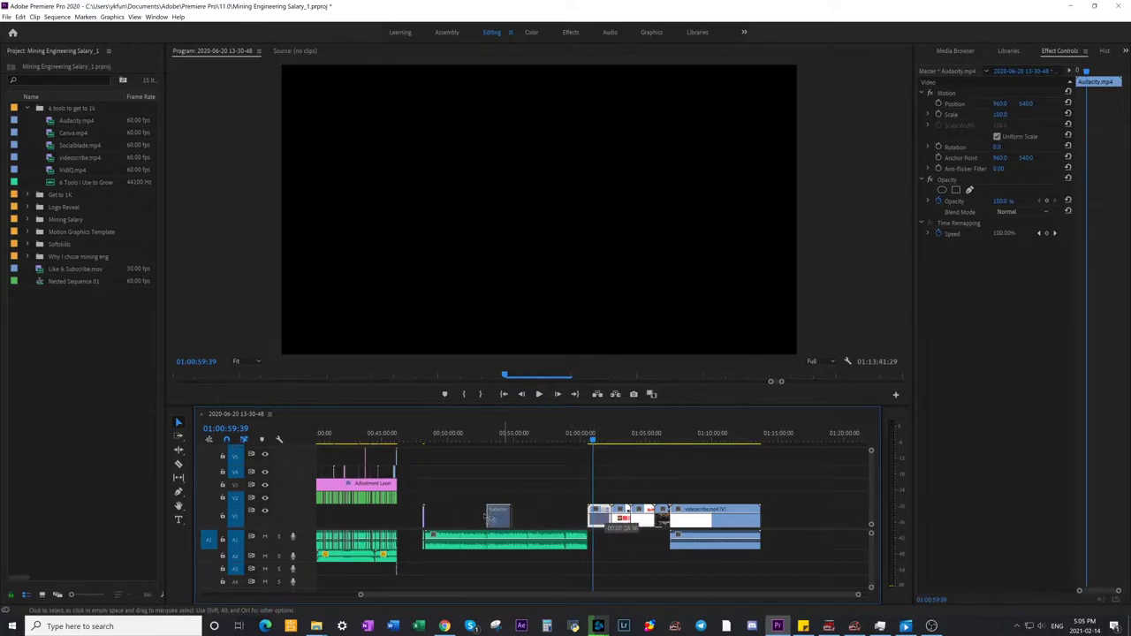
{"action": "left_click_drag", "start_coordinate": [597, 441], "coordinate": [428, 441]}
{"action": "key", "text": "="}
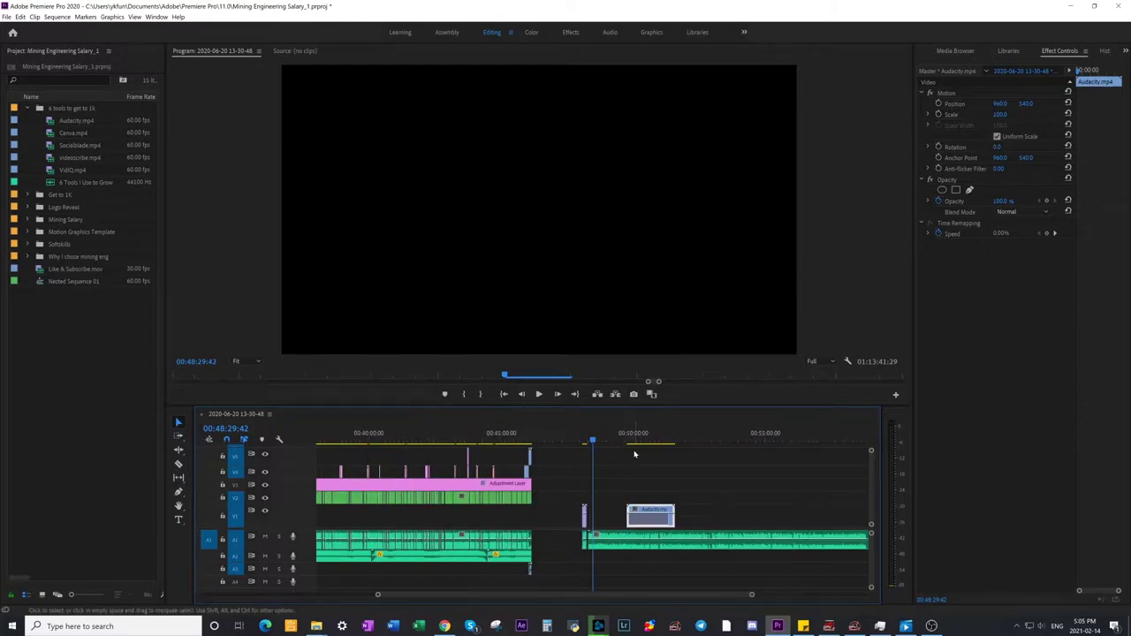
{"action": "key", "text": "="}
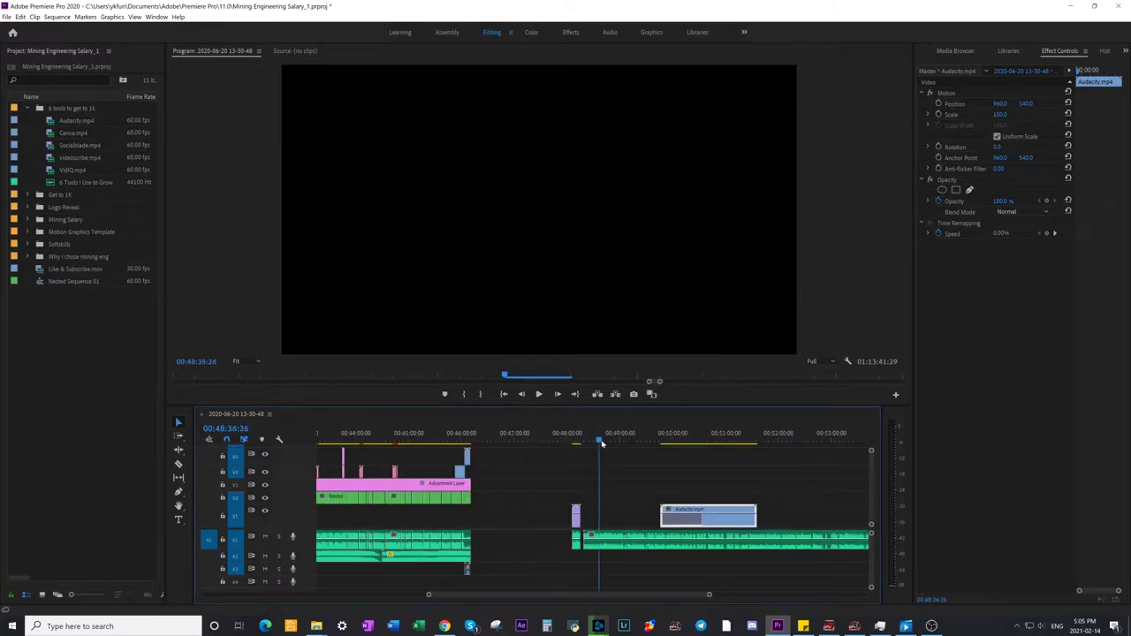
Step: Move the Canva.mp4 clip to about 00:52:40, after the Audacity clip, and preview the timeline at 00:50:13:50
{"action": "key", "text": "minus"}
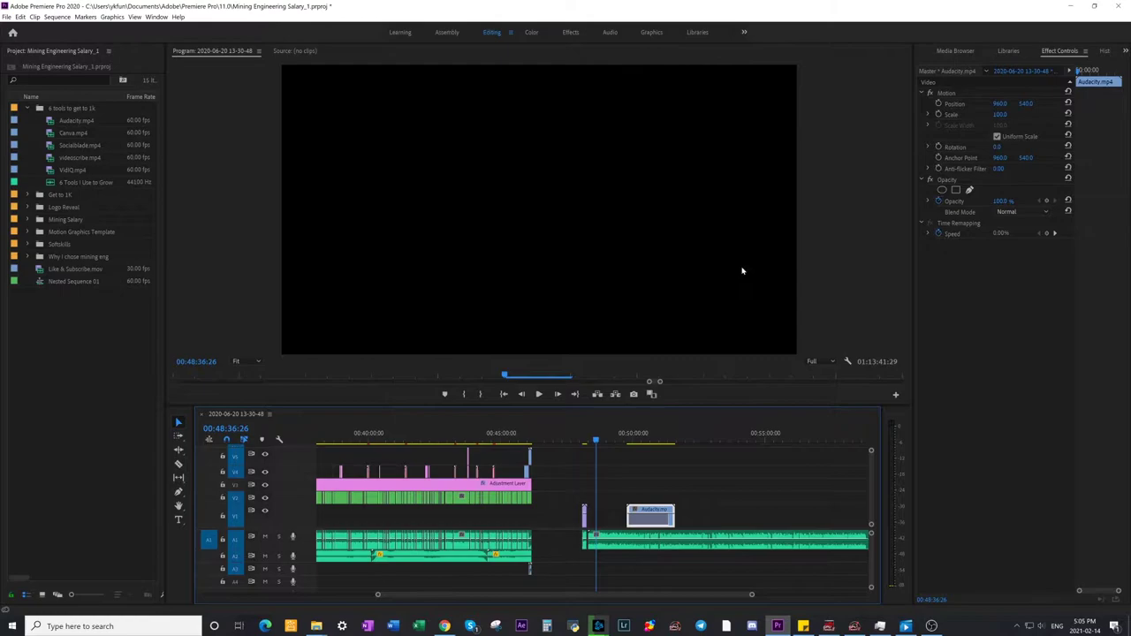
{"action": "key", "text": "minus"}
{"action": "left_click", "coordinate": [787, 517]}
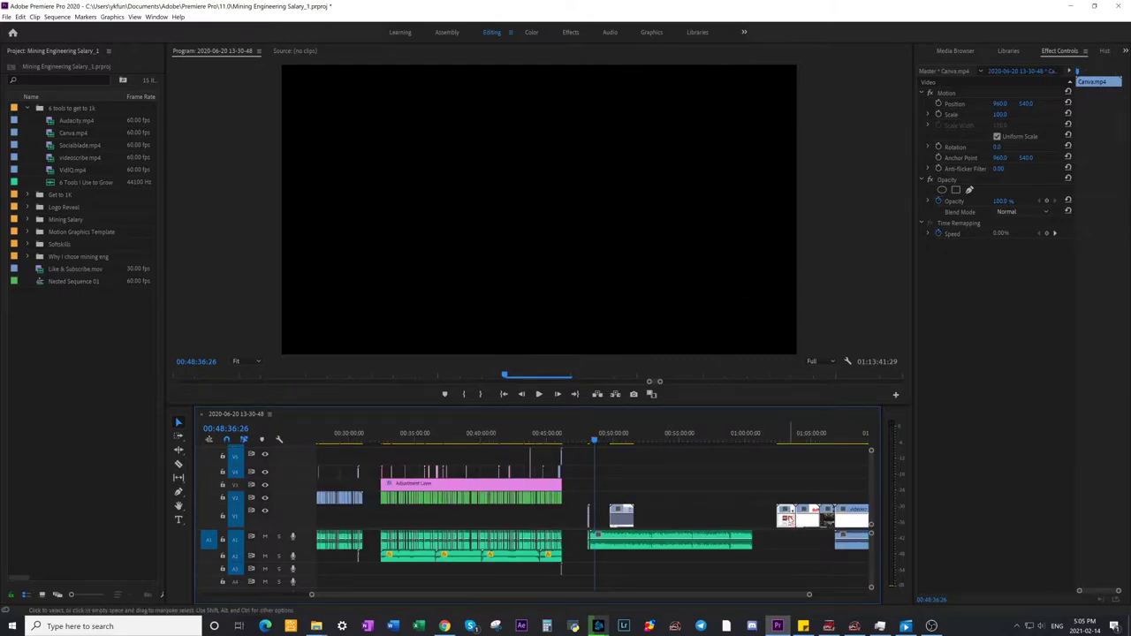
{"action": "left_click_drag", "start_coordinate": [788, 517], "coordinate": [674, 521]}
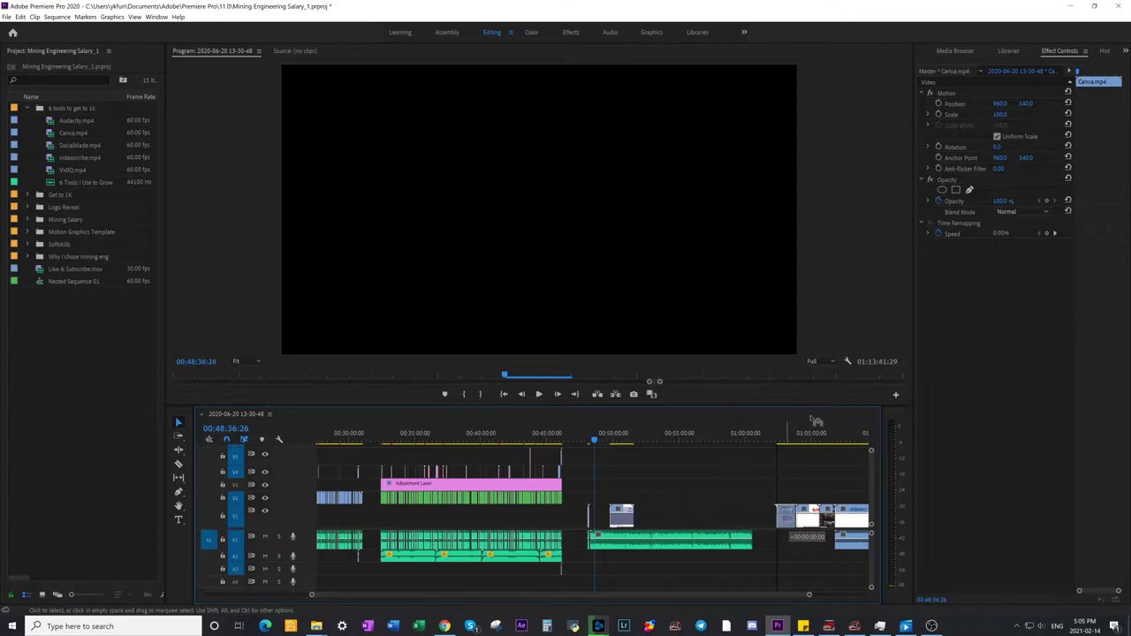
{"action": "left_click_drag", "start_coordinate": [813, 421], "coordinate": [658, 521]}
{"action": "left_click_drag", "start_coordinate": [604, 439], "coordinate": [616, 445]}
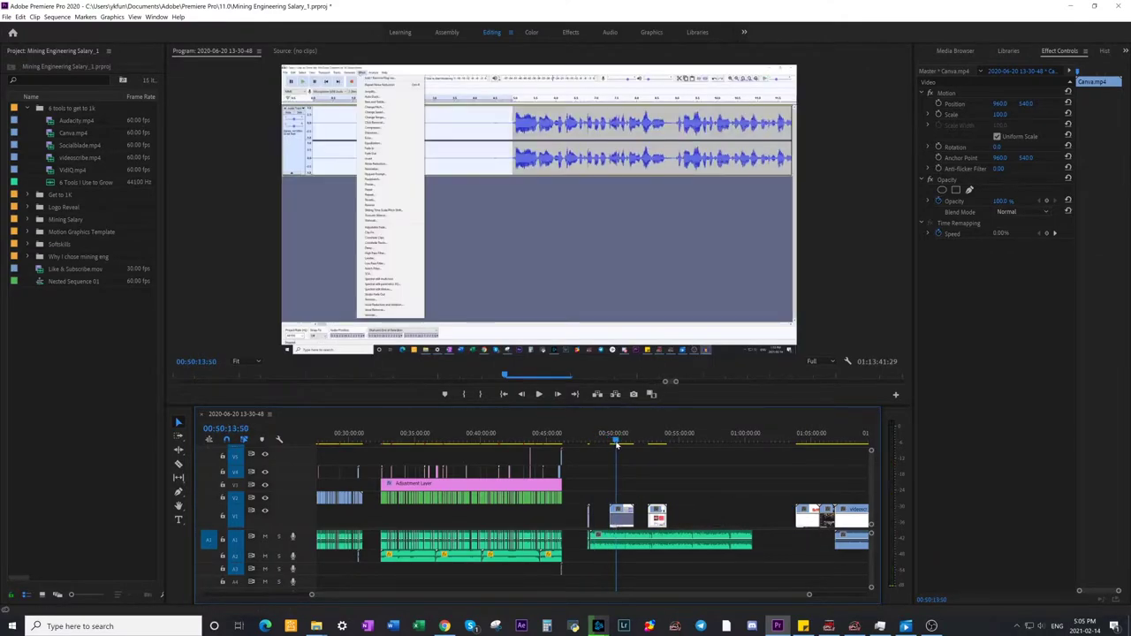
Step: Move Socialblade.mp4 to about 00:54:53 and VidIQ.mp4 to about 00:57:30, both above the voice-over audio
{"action": "left_click", "coordinate": [810, 523]}
{"action": "left_click_drag", "start_coordinate": [734, 528], "coordinate": [688, 519]}
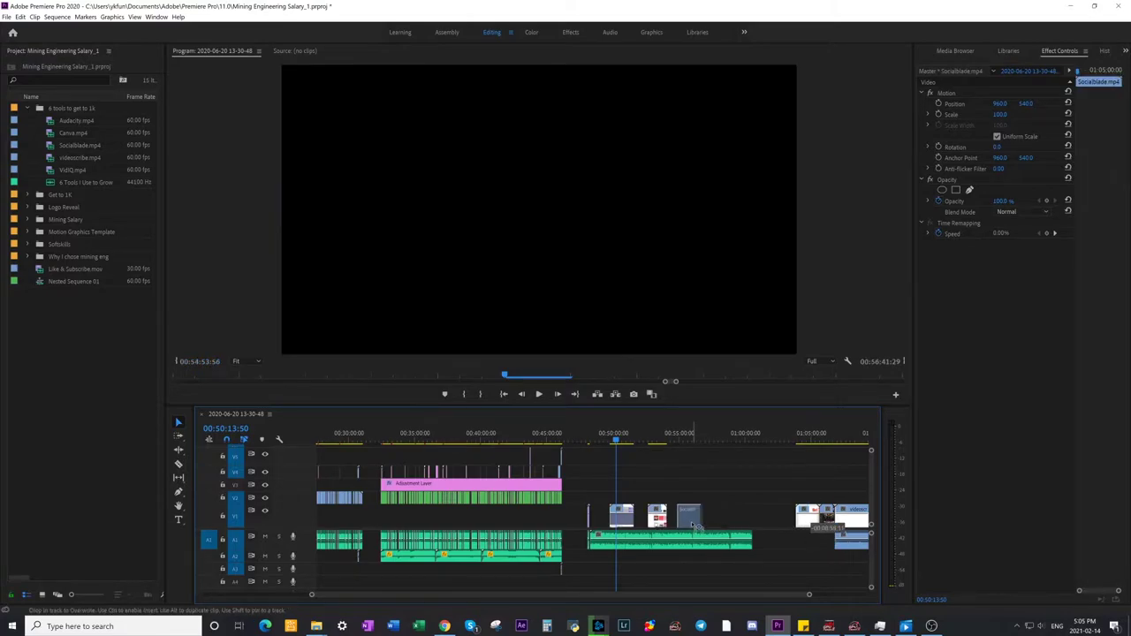
{"action": "left_click_drag", "start_coordinate": [796, 519], "coordinate": [826, 518]}
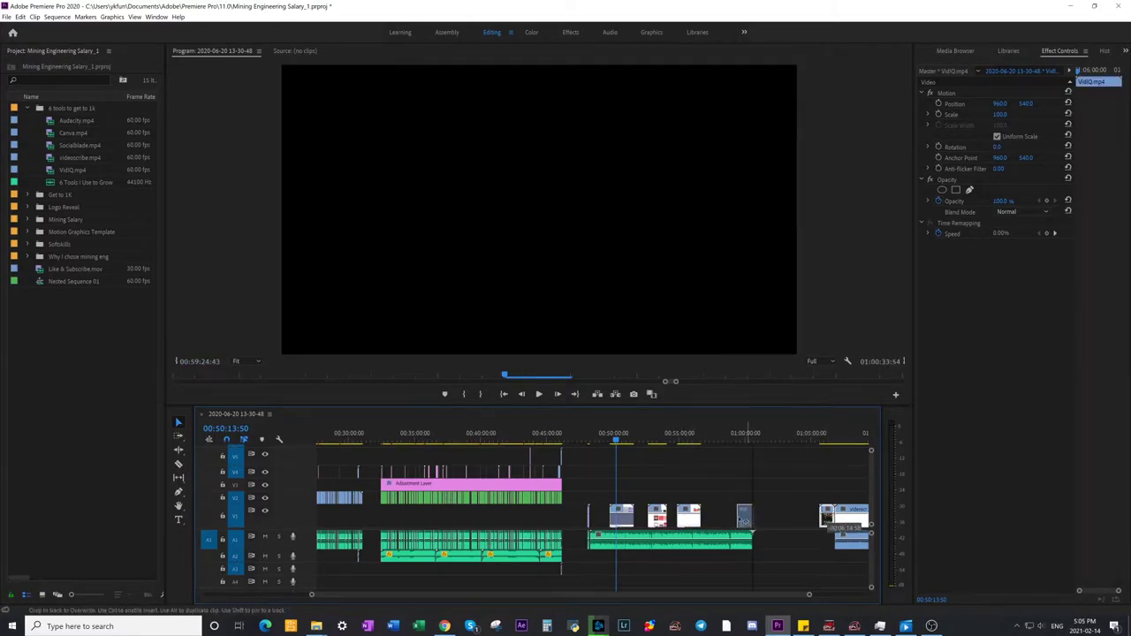
{"action": "left_click_drag", "start_coordinate": [740, 517], "coordinate": [718, 517]}
{"action": "key", "text": "minus"}
Step: Move the videoscribe.mp4 clip with its audio earlier, to start about 01:01:50, just after the voice-over ends
{"action": "left_click_drag", "start_coordinate": [654, 439], "coordinate": [764, 467]}
{"action": "left_click", "coordinate": [783, 522]}
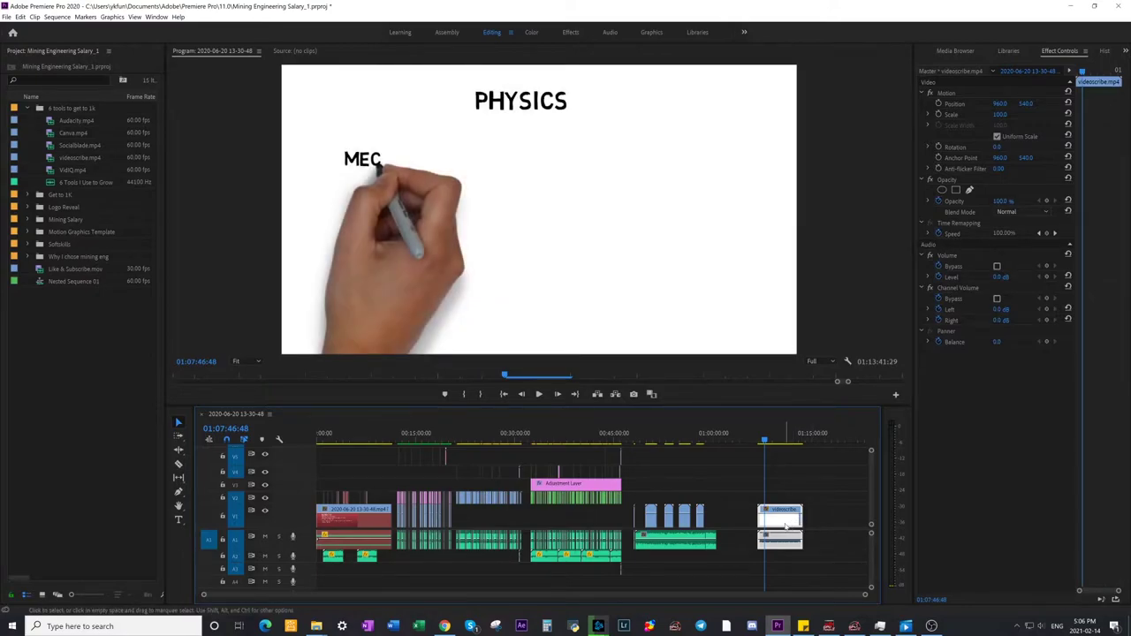
{"action": "left_click_drag", "start_coordinate": [785, 526], "coordinate": [752, 525]}
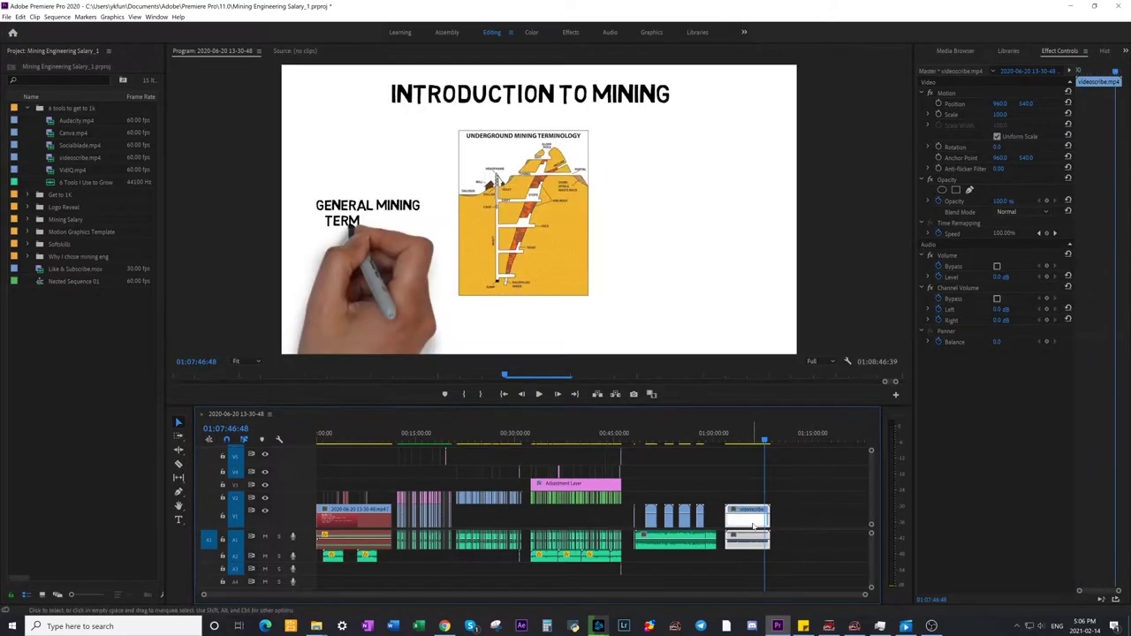
Step: Scrub through the videoscribe.mp4 clip from its start to review its footage
{"action": "key", "text": "equal"}
{"action": "key", "text": "equal"}
{"action": "key", "text": "equal"}
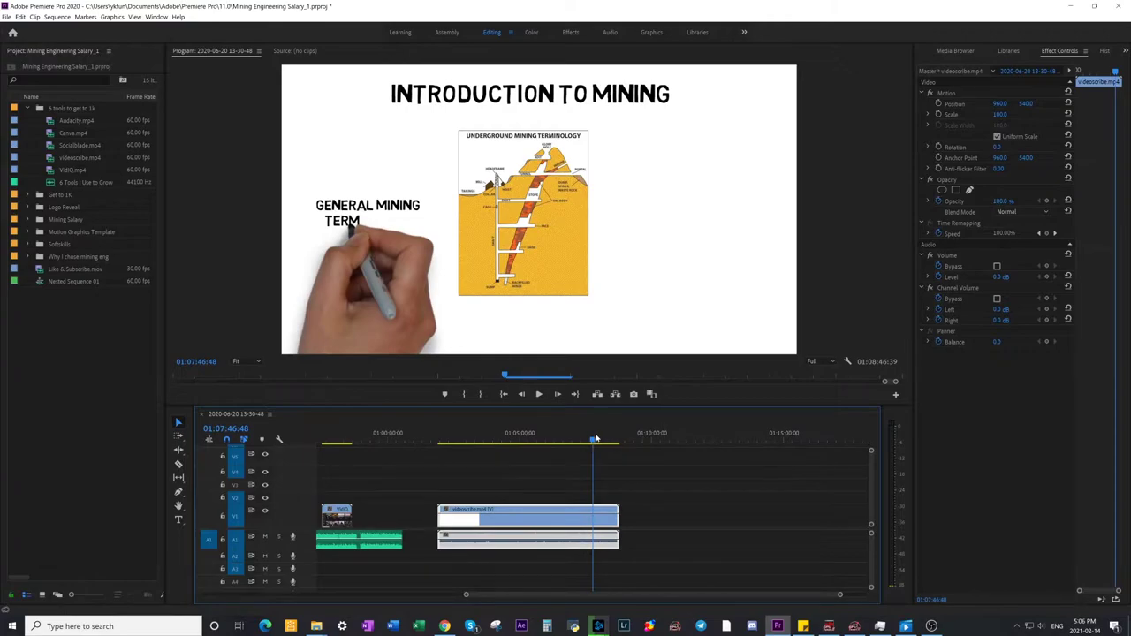
{"action": "mouse_move", "coordinate": [597, 438]}
{"action": "left_mouse_down"}
{"action": "mouse_move", "coordinate": [462, 440]}
{"action": "mouse_move", "coordinate": [438, 450]}
{"action": "left_mouse_up"}
{"action": "key", "text": "="}
{"action": "left_click_drag", "start_coordinate": [581, 443], "coordinate": [731, 447]}
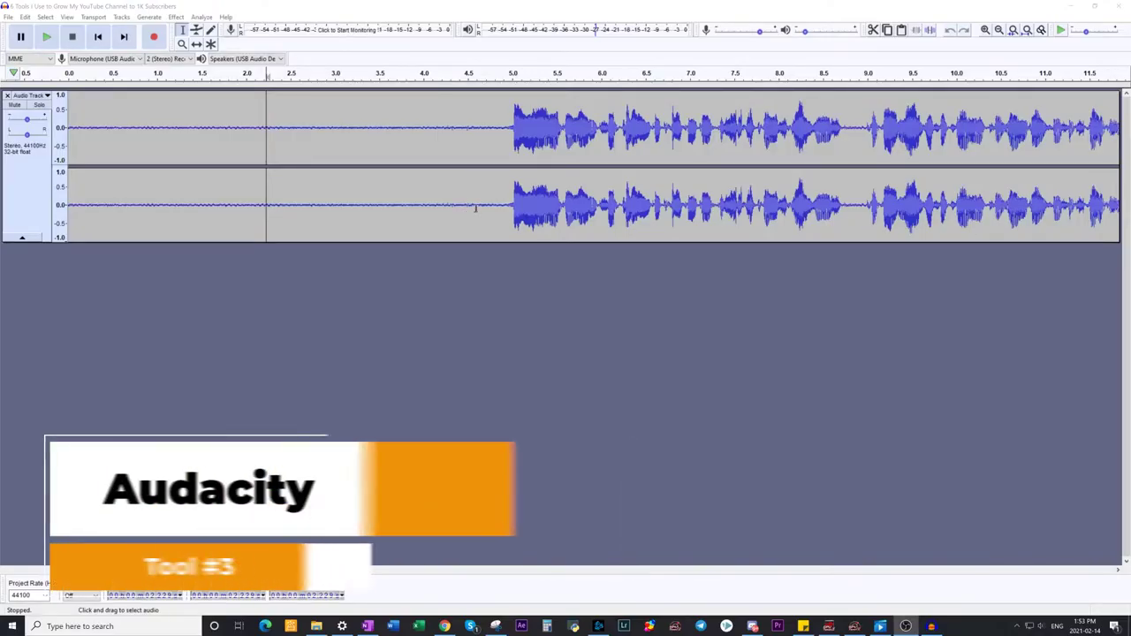
Step: Switch to Audacity and capture a noise profile from the speechless first 4.934 seconds of the track
{"action": "left_click_drag", "start_coordinate": [506, 120], "coordinate": [39, 100]}
{"action": "left_click", "coordinate": [176, 17]}
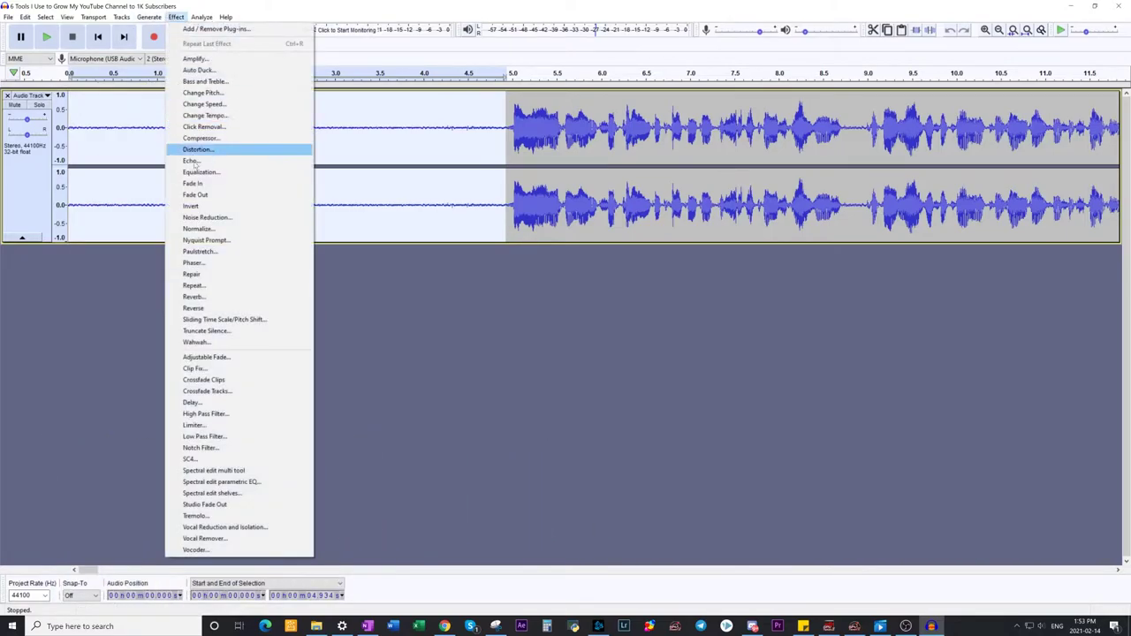
{"action": "left_click", "coordinate": [207, 218]}
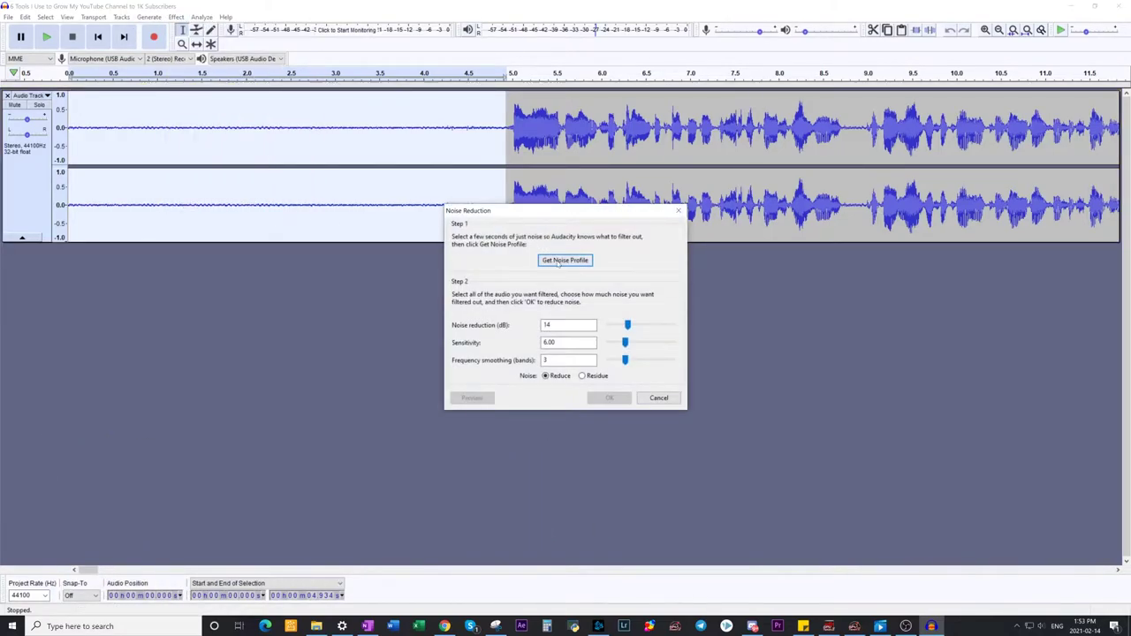
{"action": "left_click", "coordinate": [558, 261]}
Step: Apply Noise Reduction to the whole track with 14 dB reduction, sensitivity 6.00 and frequency smoothing of 3 bands
{"action": "left_click", "coordinate": [228, 103]}
{"action": "key", "text": "ctrl+a"}
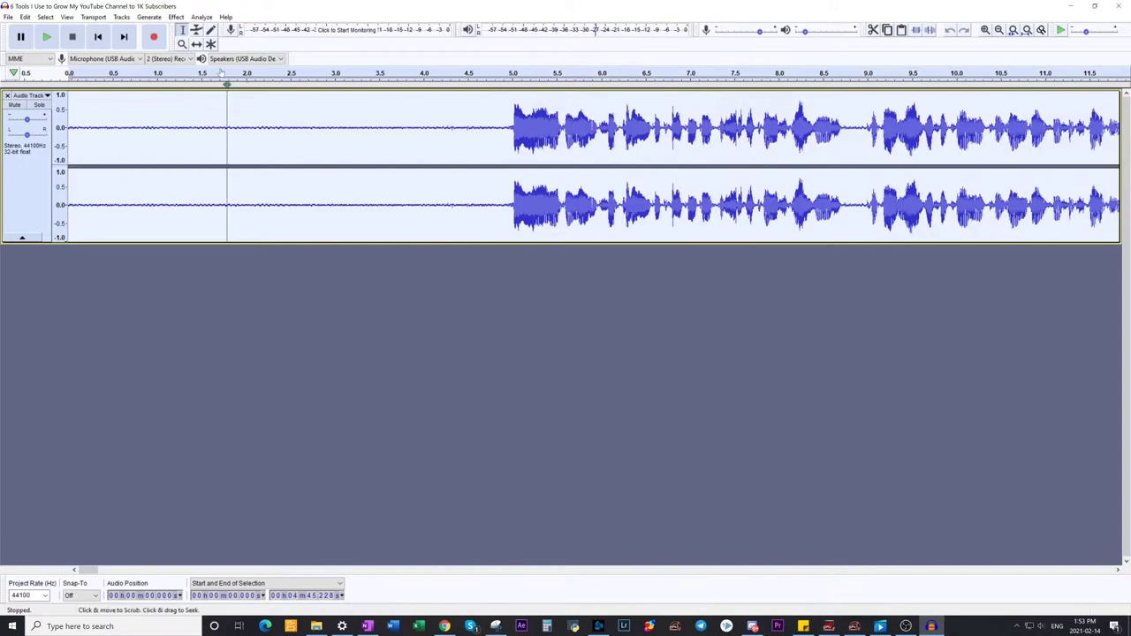
{"action": "left_click", "coordinate": [176, 17]}
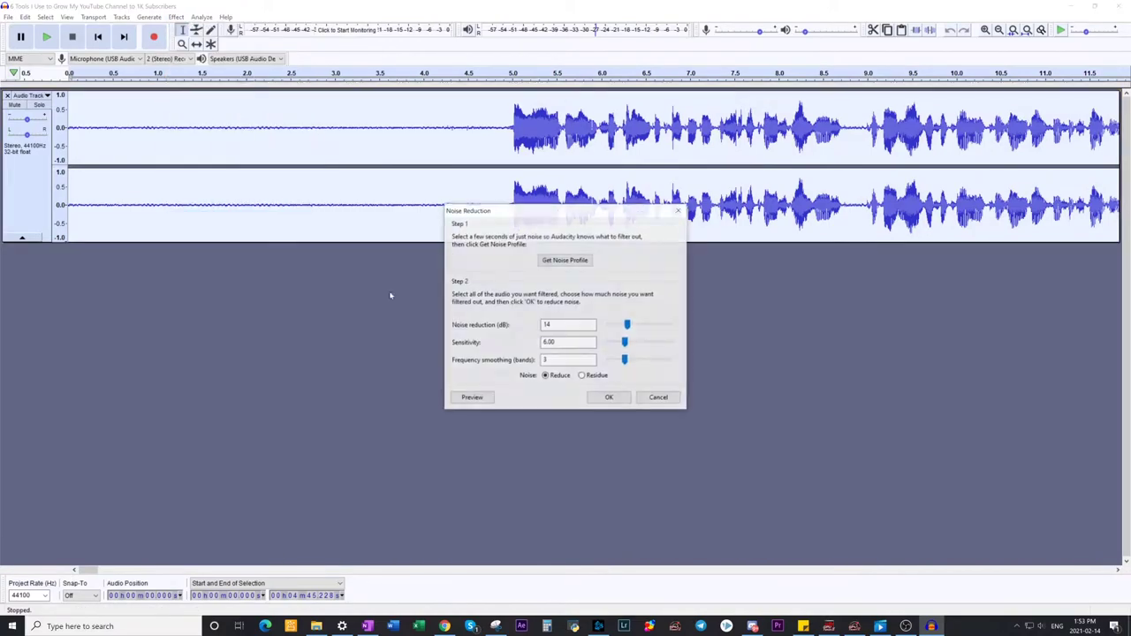
{"action": "left_click", "coordinate": [609, 399]}
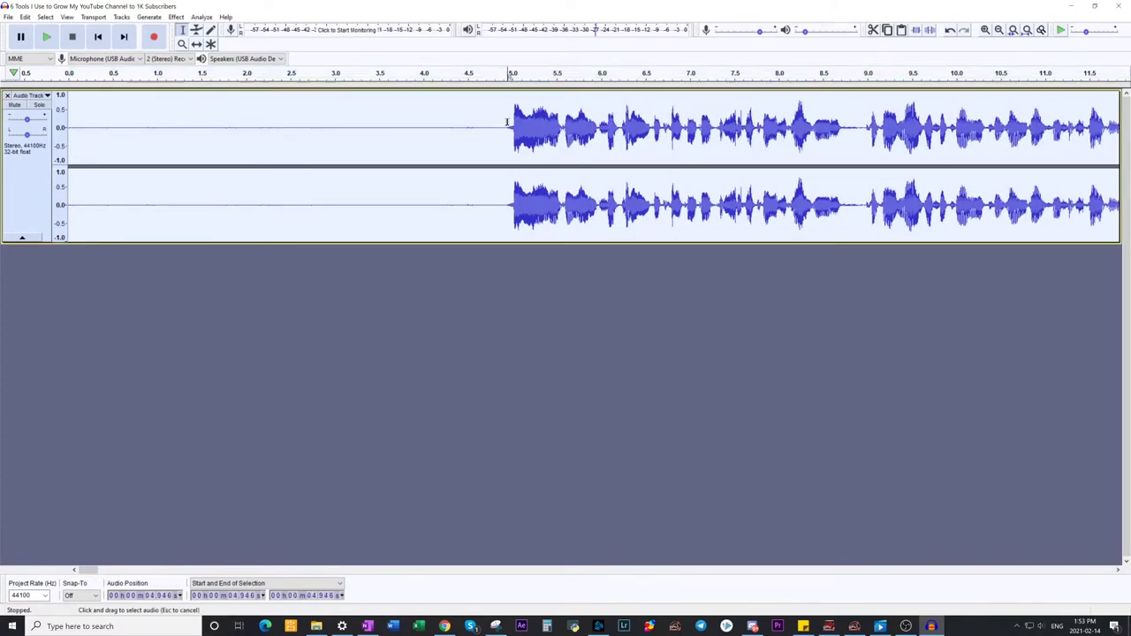
Step: Delete the silent first 4.946 seconds of the audio track
{"action": "left_click_drag", "start_coordinate": [509, 120], "coordinate": [67, 132]}
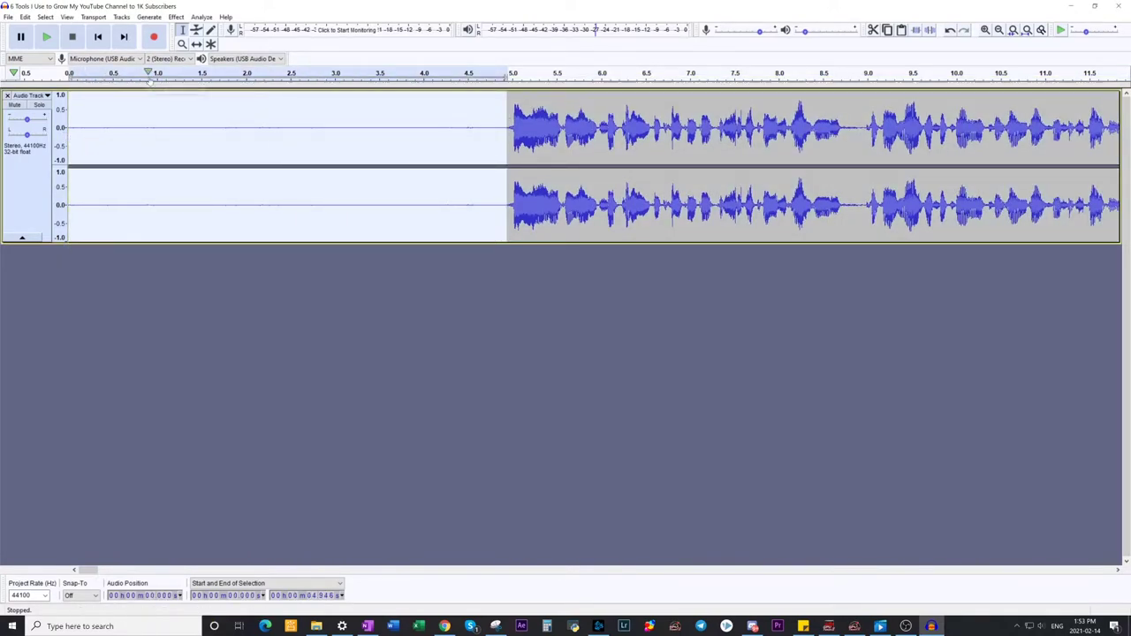
{"action": "left_click", "coordinate": [176, 17]}
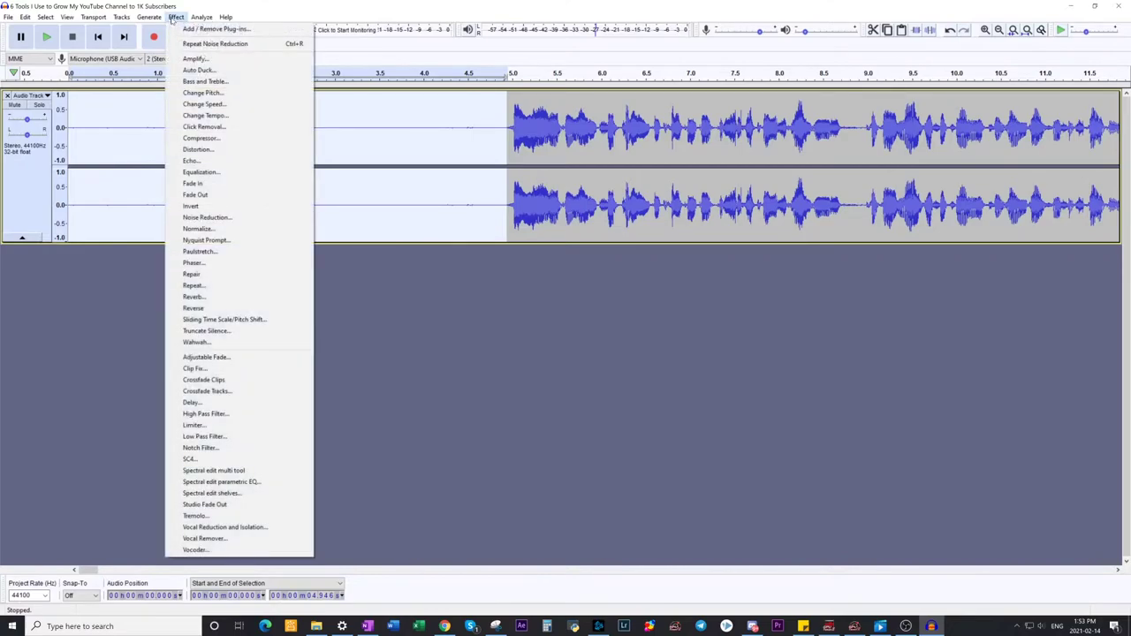
{"action": "left_click", "coordinate": [177, 4]}
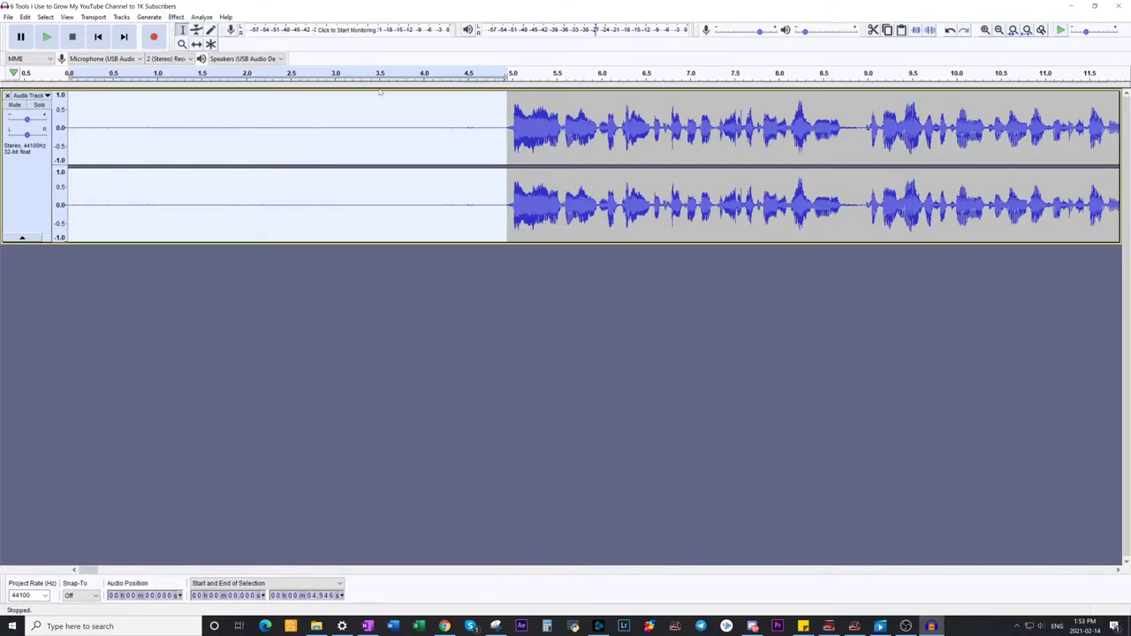
{"action": "key", "text": "Delete"}
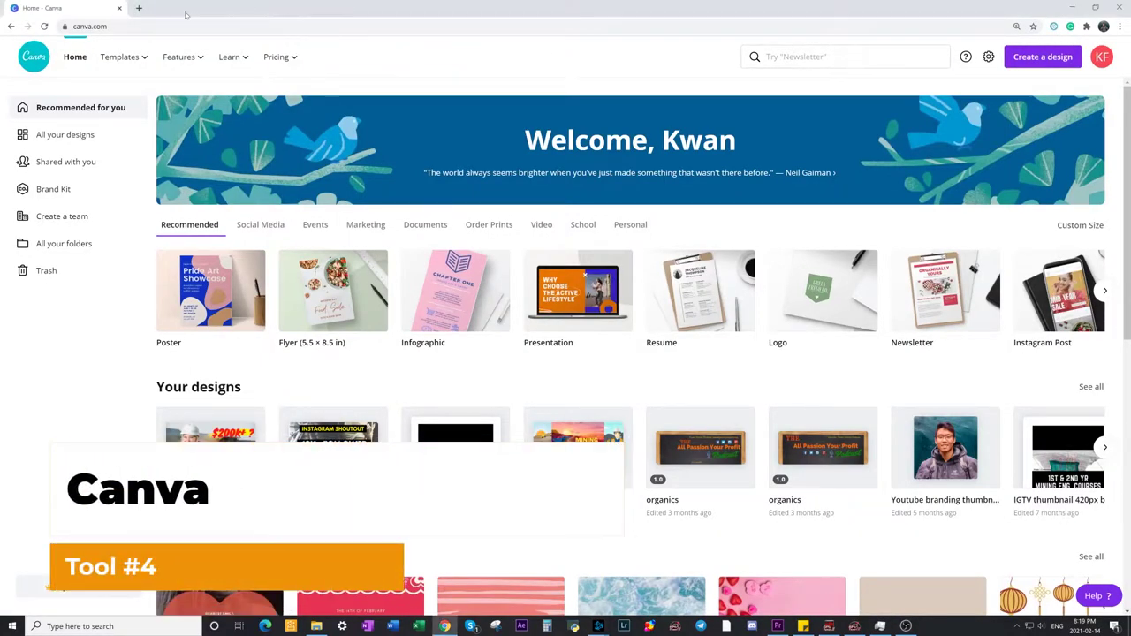
{"action": "mouse_move", "coordinate": [124, 57]}
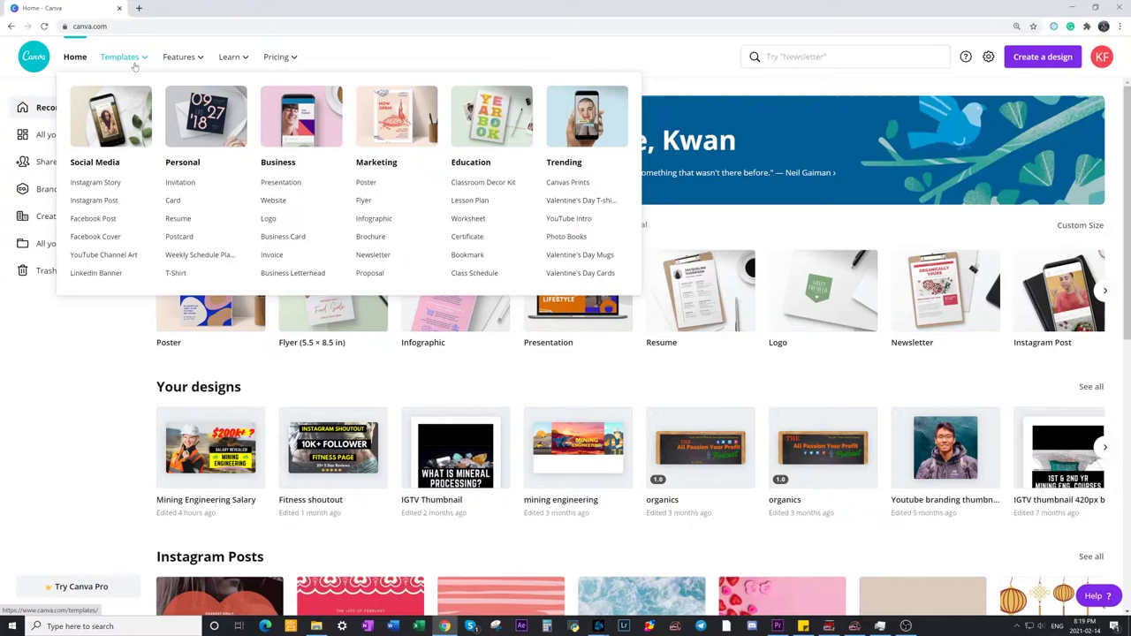
{"action": "mouse_move", "coordinate": [177, 60]}
{"action": "mouse_move", "coordinate": [227, 61]}
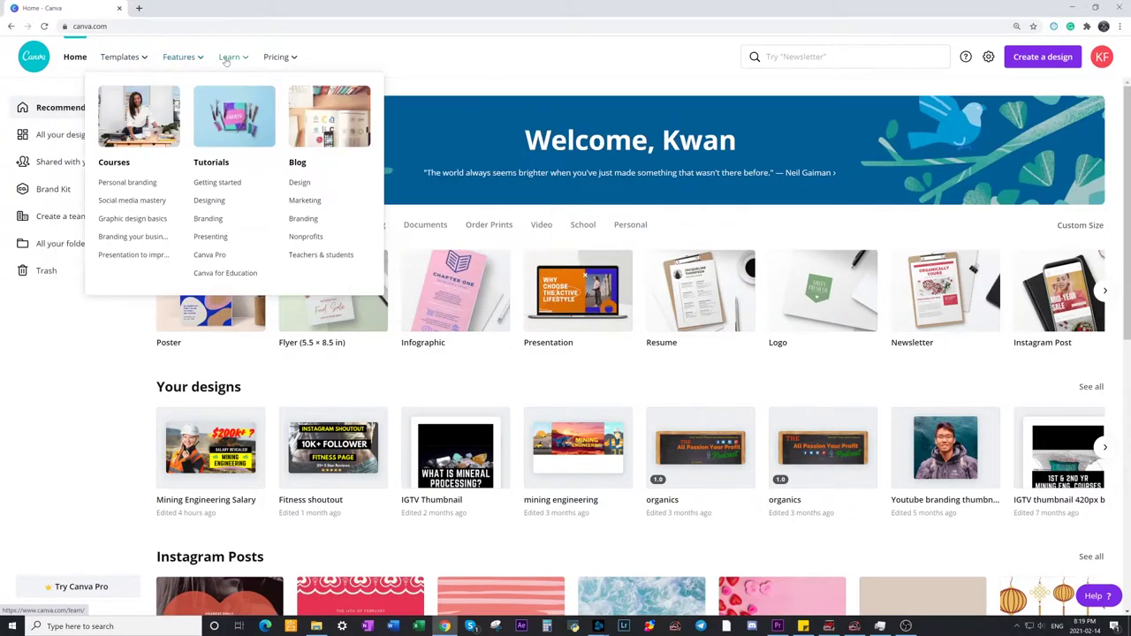
Step: Open the Mining Engineering Salary design from all your designs and look at its photo library and uploaded images
{"action": "mouse_move", "coordinate": [289, 61]}
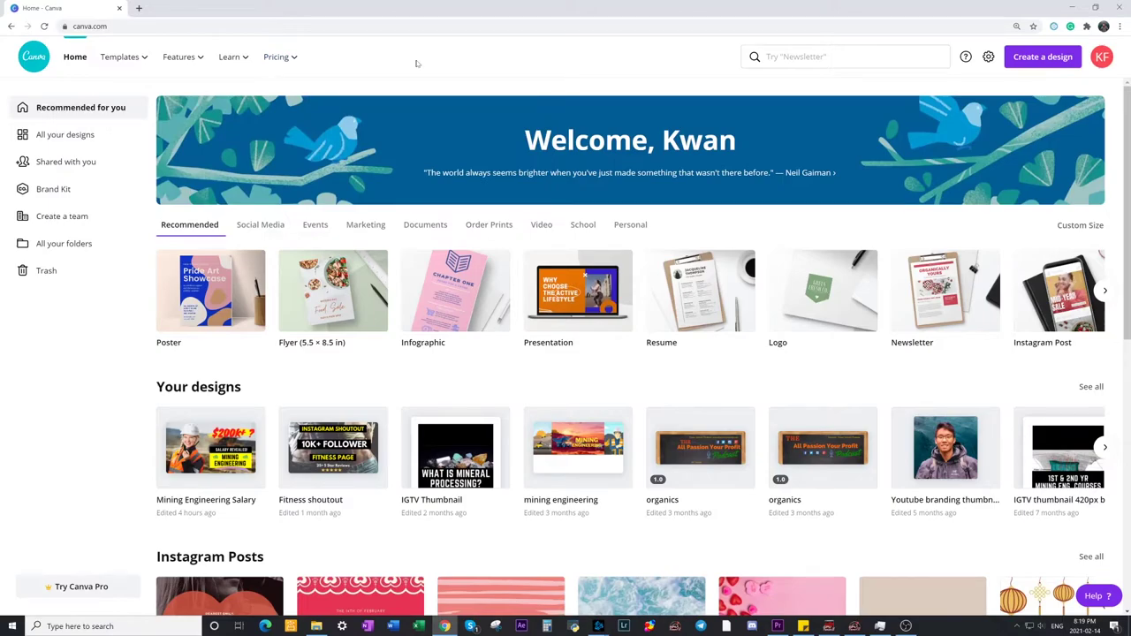
{"action": "left_click", "coordinate": [76, 134]}
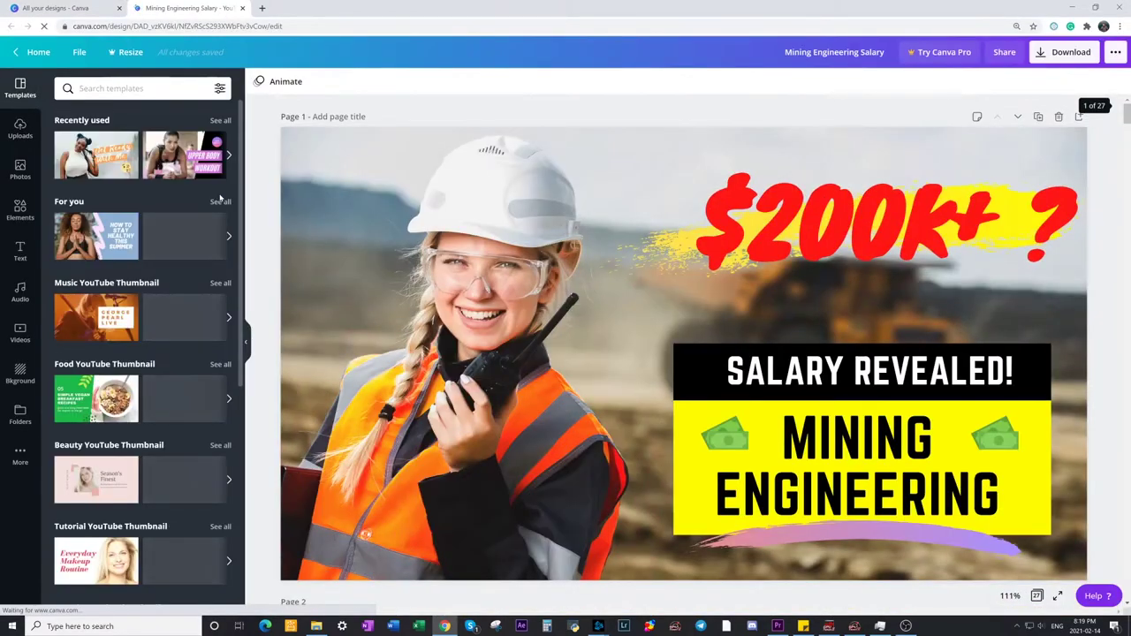
{"action": "left_click", "coordinate": [10, 179]}
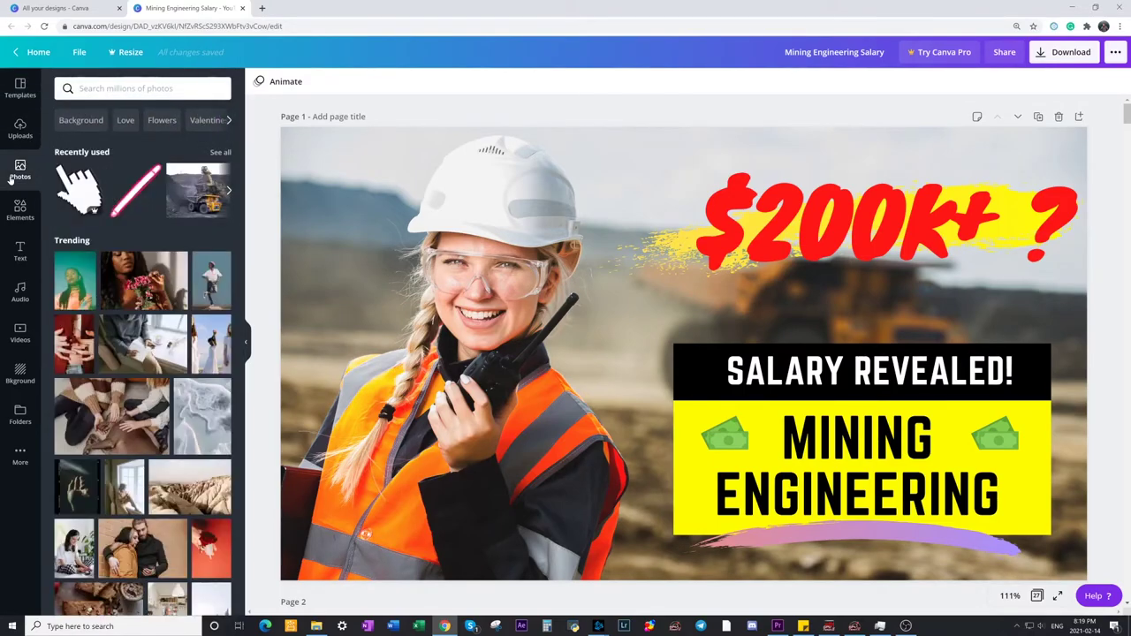
{"action": "left_click", "coordinate": [15, 137]}
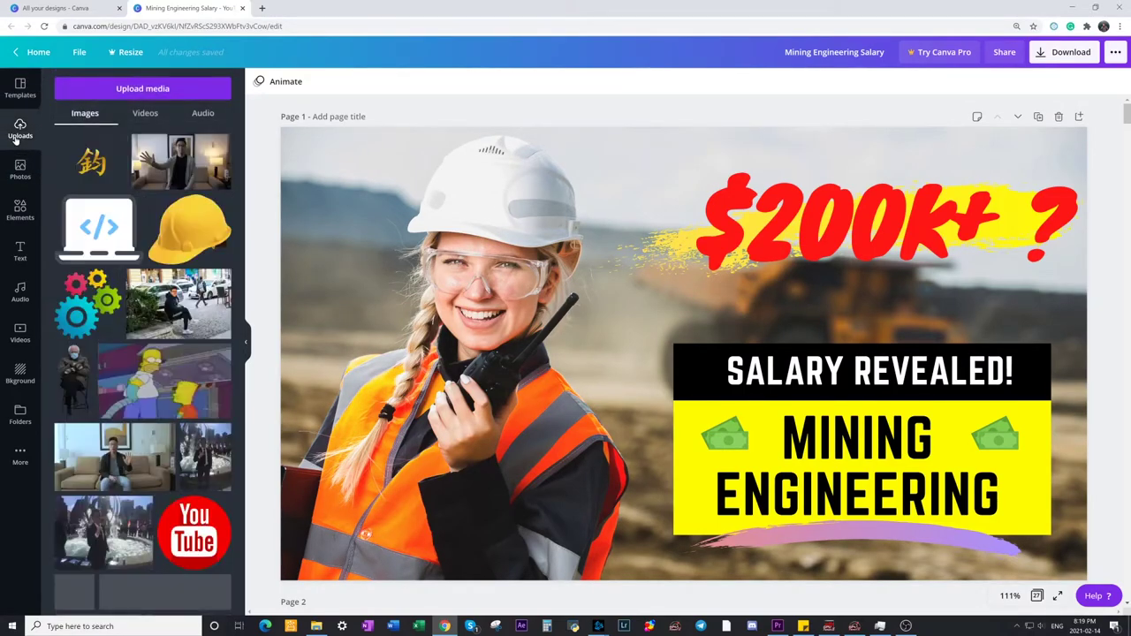
Step: Add the recently used YouTube cloud graphic over the woman's safety vest on page 1 and shrink it to about 222 by 188
{"action": "left_click", "coordinate": [20, 211]}
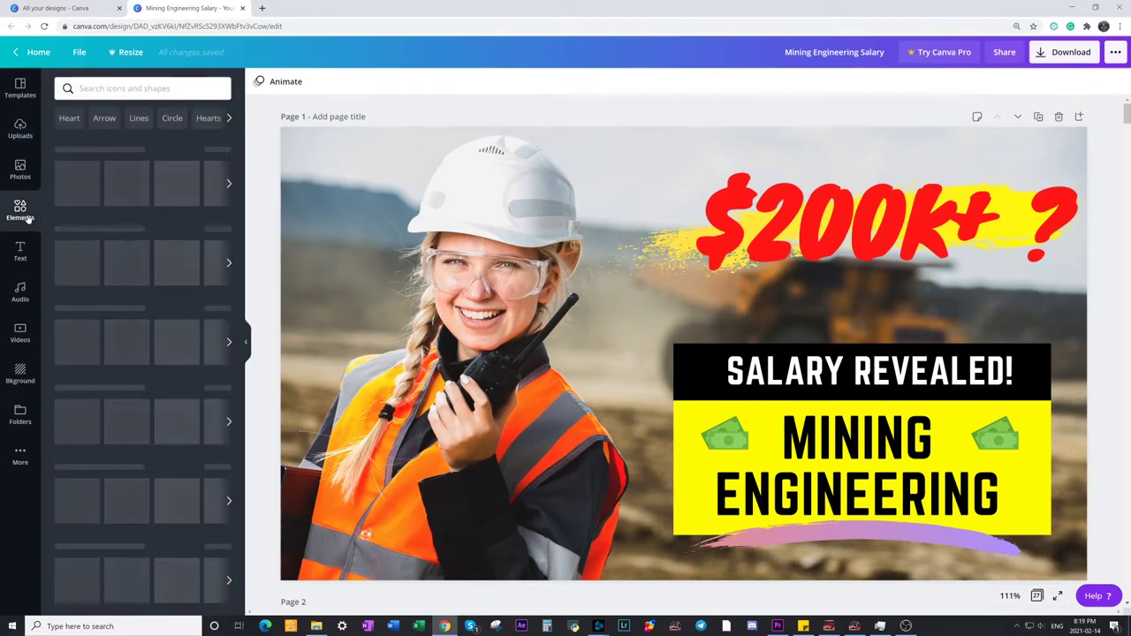
{"action": "left_click", "coordinate": [77, 184]}
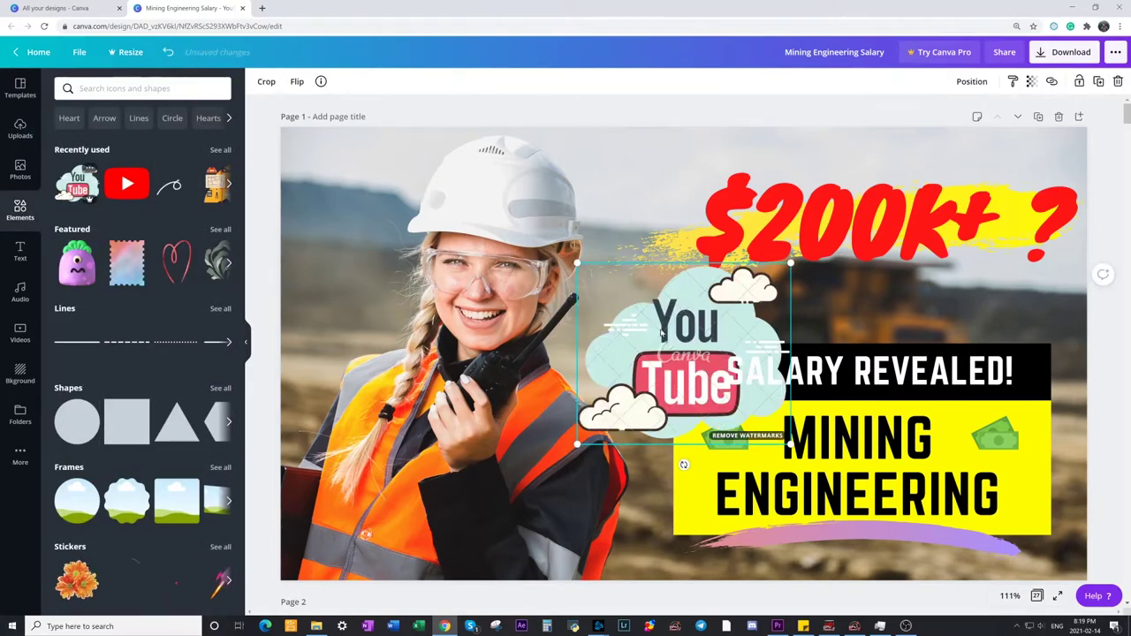
{"action": "left_click_drag", "start_coordinate": [651, 343], "coordinate": [441, 397]}
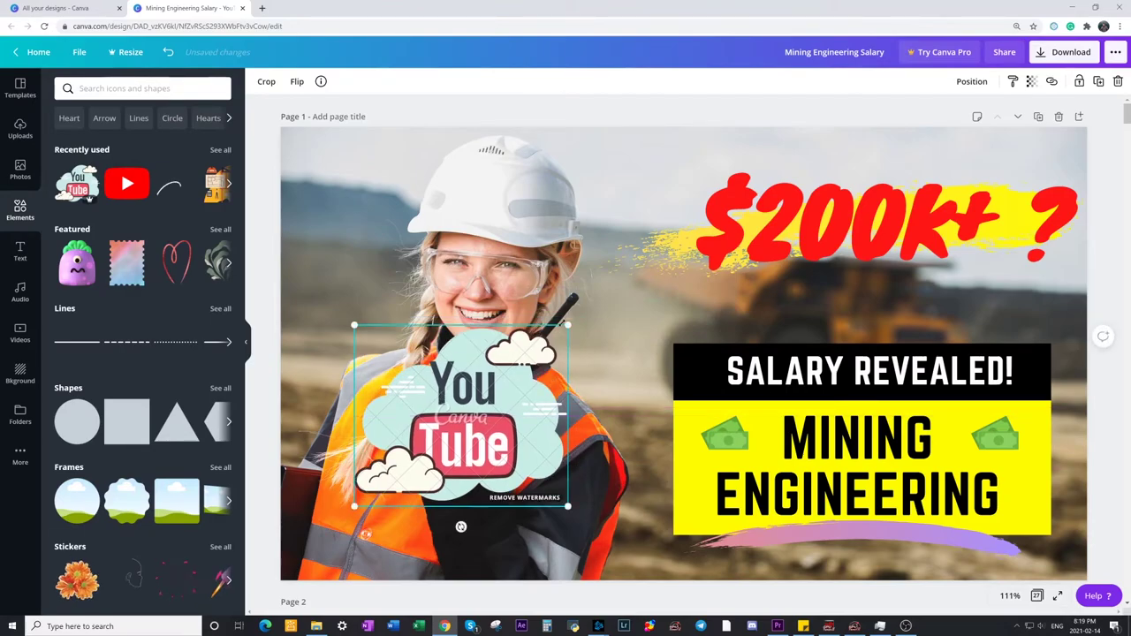
{"action": "left_click_drag", "start_coordinate": [569, 326], "coordinate": [492, 388]}
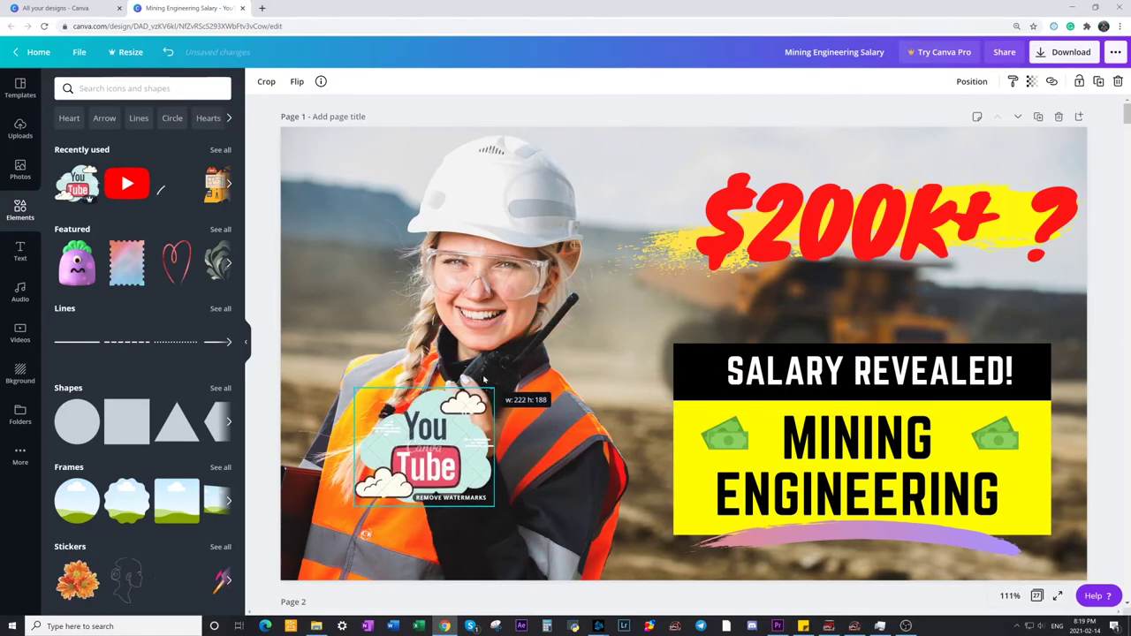
Step: Check the download options for the design with the premium graphic, and delete the YouTube cloud graphic from page 1
{"action": "left_click", "coordinate": [1048, 55]}
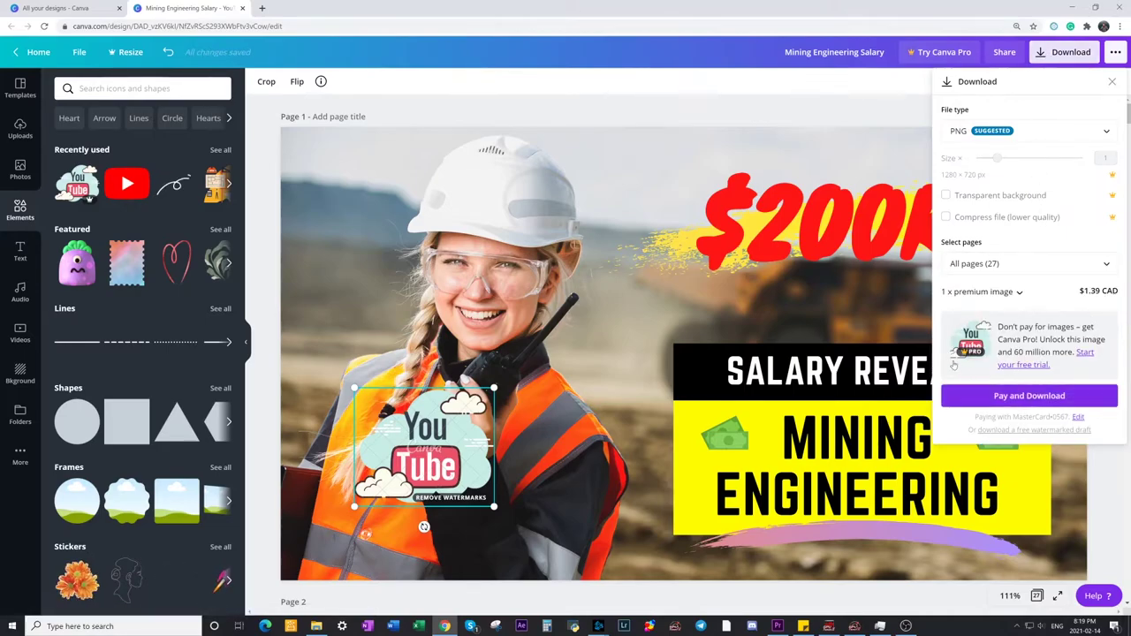
{"action": "left_click", "coordinate": [1113, 82]}
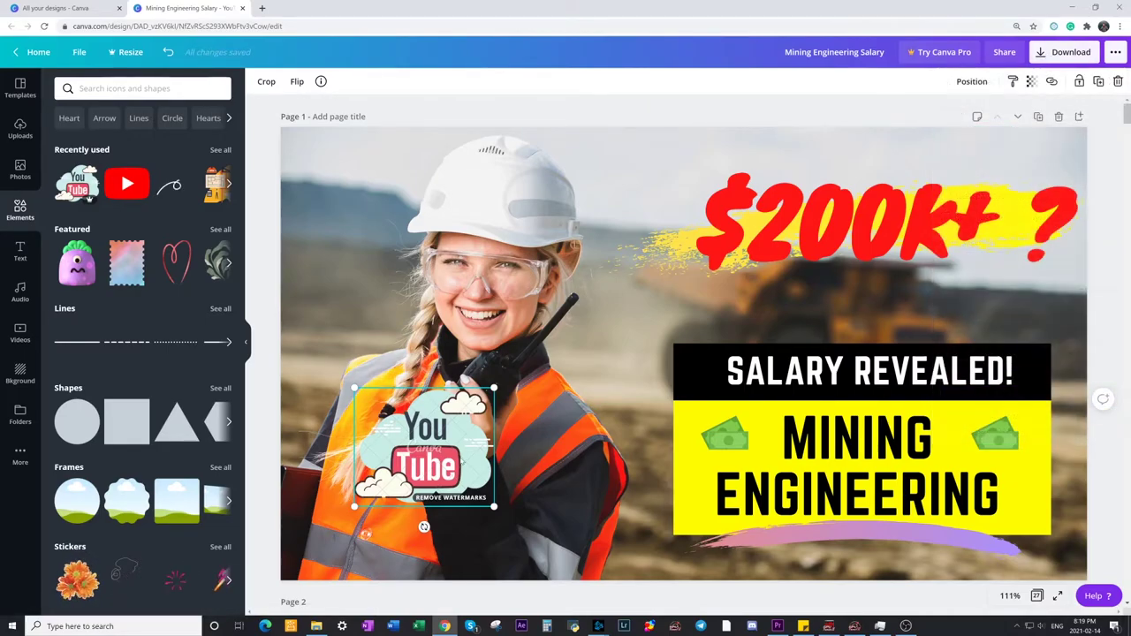
{"action": "key", "text": "Delete"}
Step: Browse the available elements, text styles, stock videos and stock photos
{"action": "scroll", "coordinate": [88, 199], "scroll_direction": "down", "scroll_amount": 10}
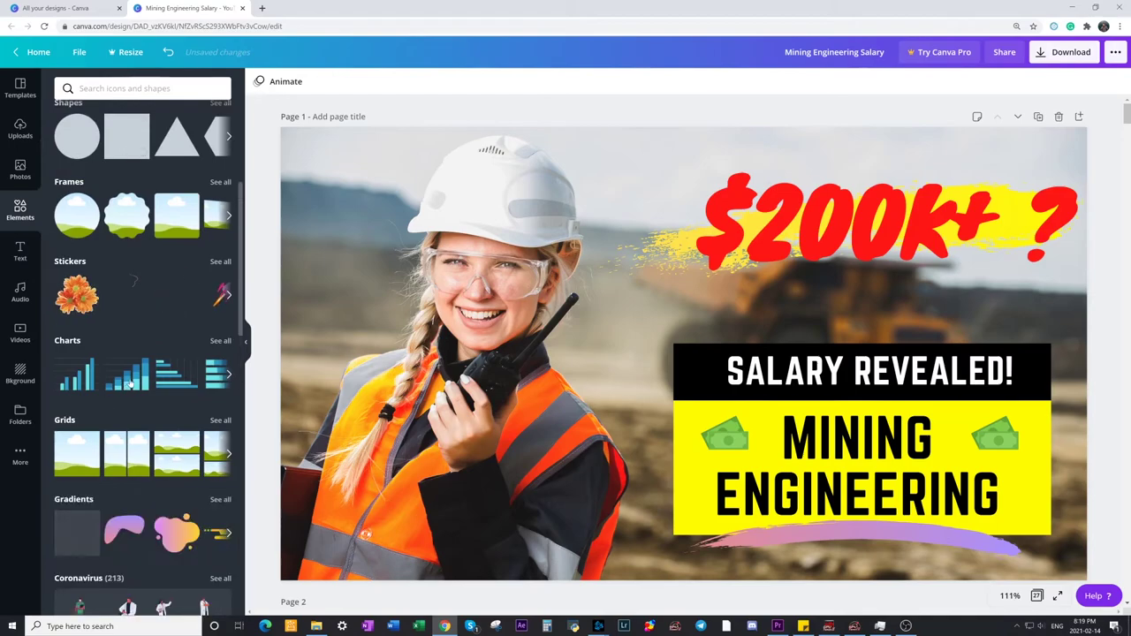
{"action": "left_click", "coordinate": [19, 252]}
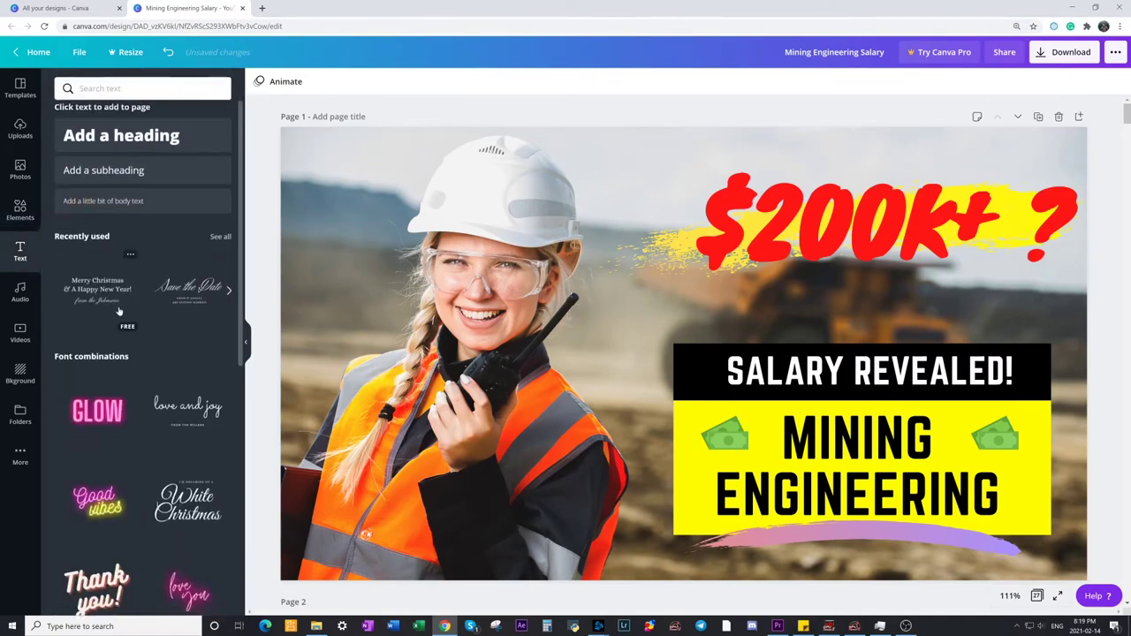
{"action": "scroll", "coordinate": [121, 323], "scroll_direction": "down", "scroll_amount": 3}
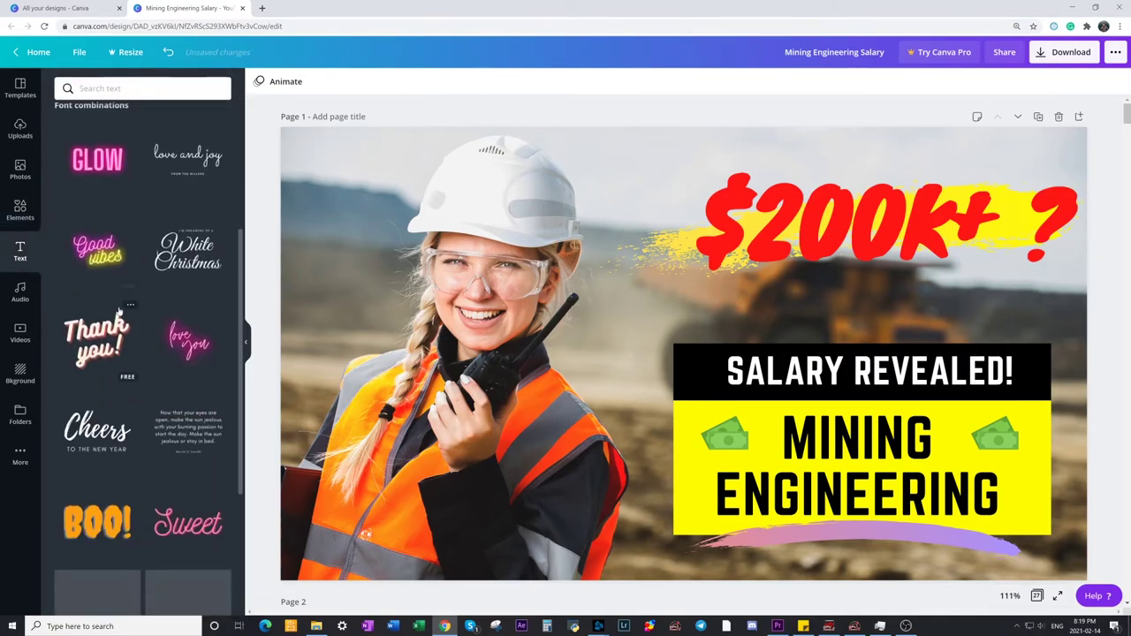
{"action": "left_click", "coordinate": [21, 336]}
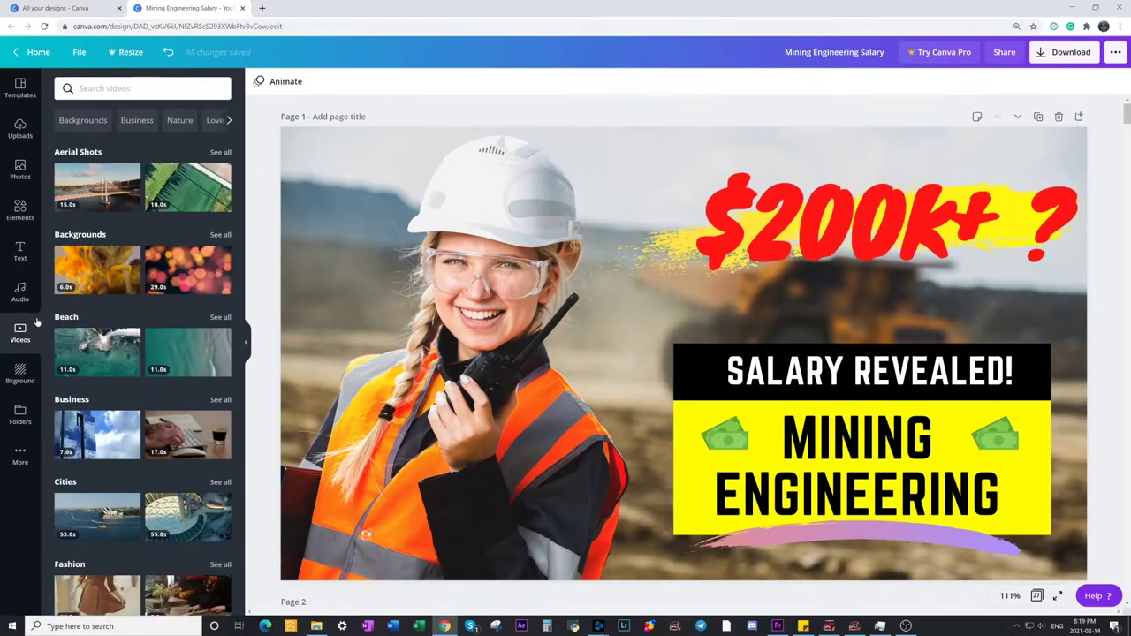
{"action": "left_click", "coordinate": [19, 175]}
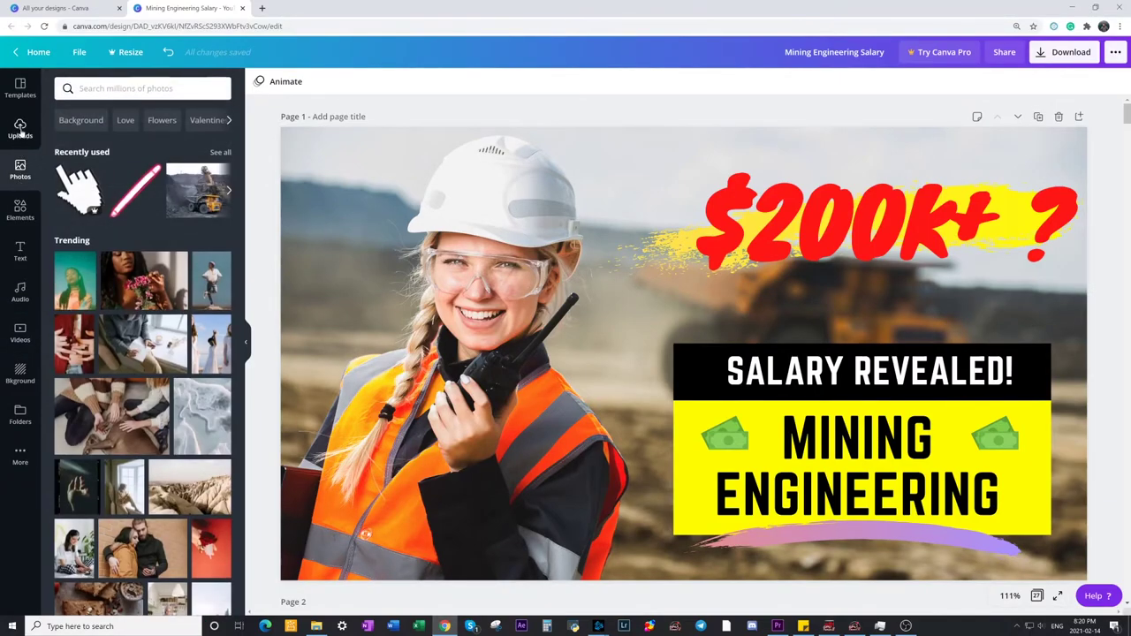
Step: Look through the collection of previously uploaded images
{"action": "left_click", "coordinate": [19, 129]}
{"action": "scroll", "coordinate": [159, 289], "scroll_direction": "down", "scroll_amount": 5}
{"action": "scroll", "coordinate": [159, 289], "scroll_direction": "down", "scroll_amount": 10}
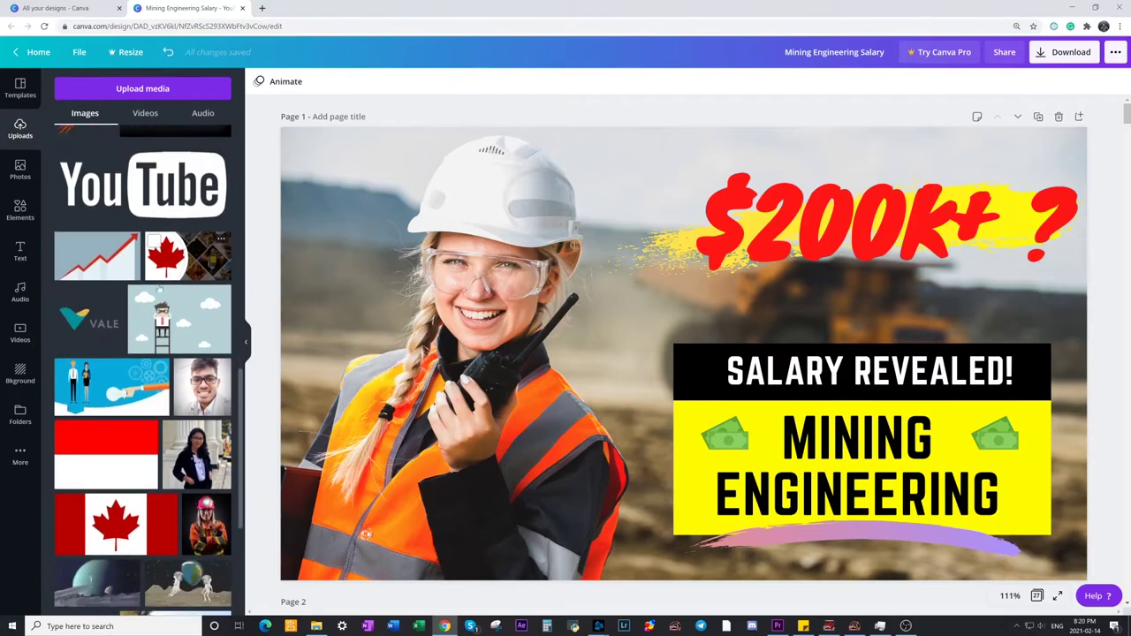
{"action": "scroll", "coordinate": [159, 289], "scroll_direction": "down", "scroll_amount": 15}
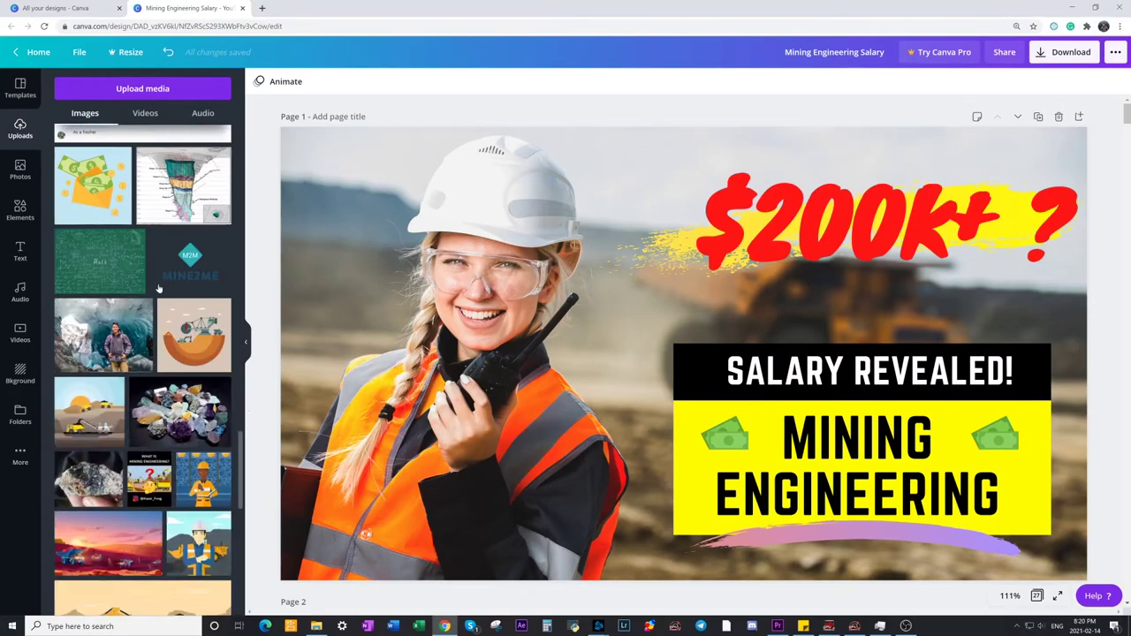
{"action": "scroll", "coordinate": [159, 292], "scroll_direction": "down", "scroll_amount": 3}
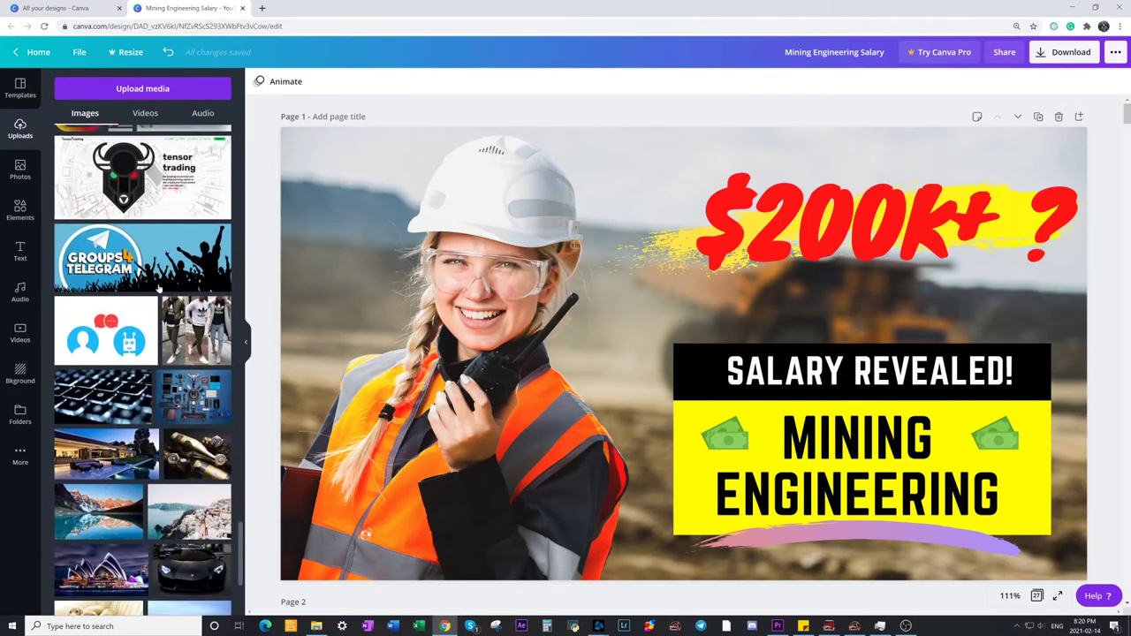
Step: Review the thumbnail designs on every page of the document through page 27
{"action": "left_click", "coordinate": [360, 291]}
{"action": "scroll", "coordinate": [369, 298], "scroll_direction": "down", "scroll_amount": 3}
{"action": "scroll", "coordinate": [369, 298], "scroll_direction": "down", "scroll_amount": 5}
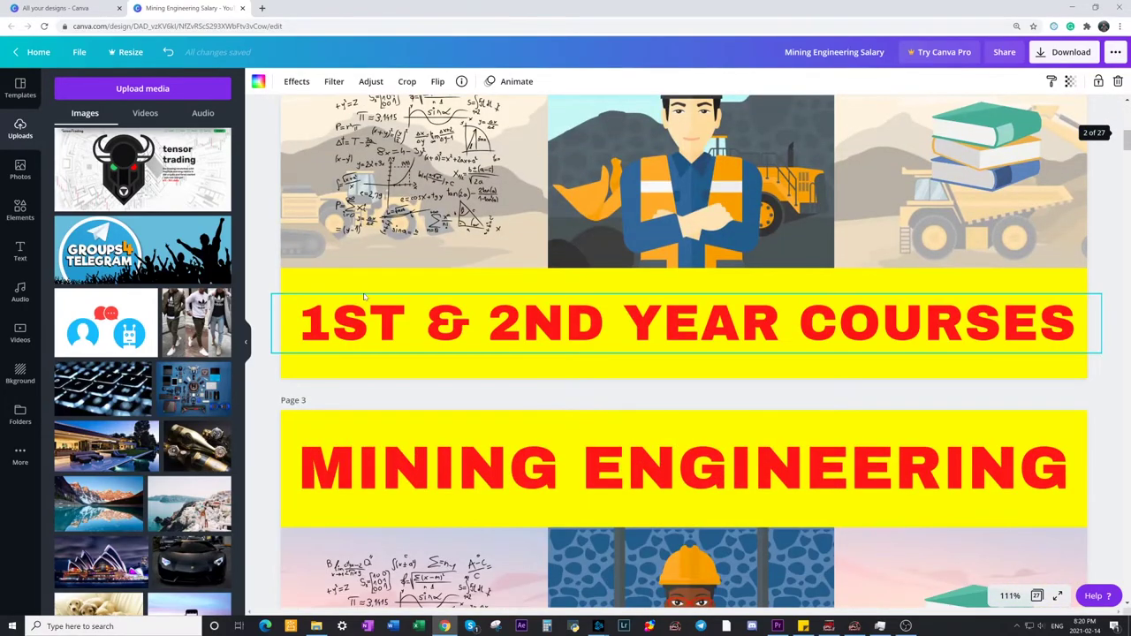
{"action": "scroll", "coordinate": [364, 297], "scroll_direction": "down", "scroll_amount": 15}
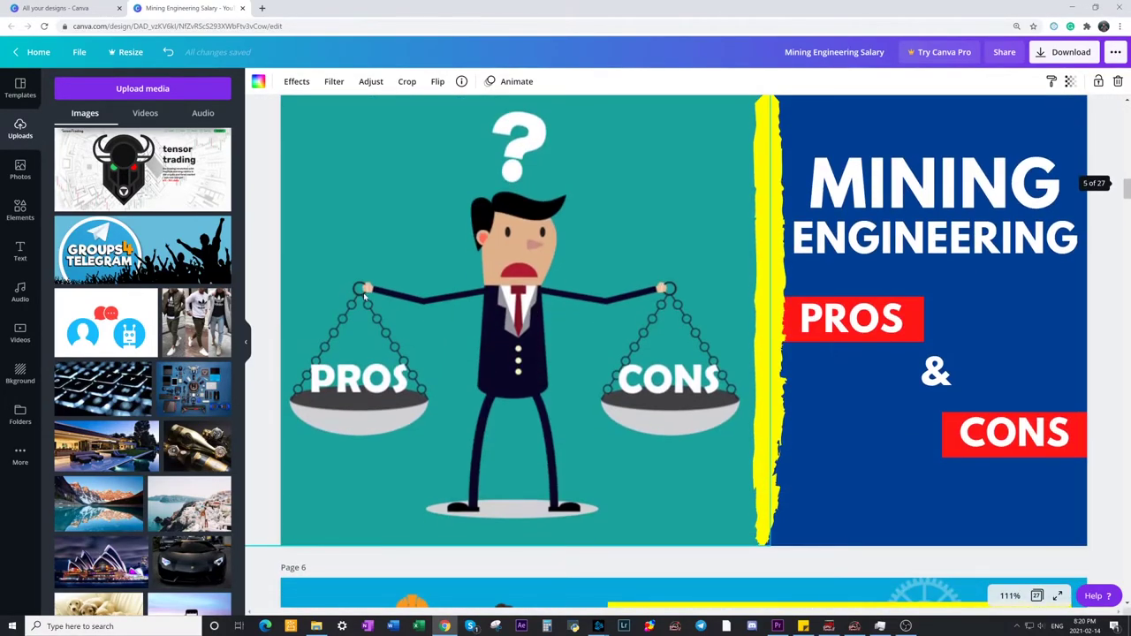
{"action": "scroll", "coordinate": [364, 297], "scroll_direction": "down", "scroll_amount": 16}
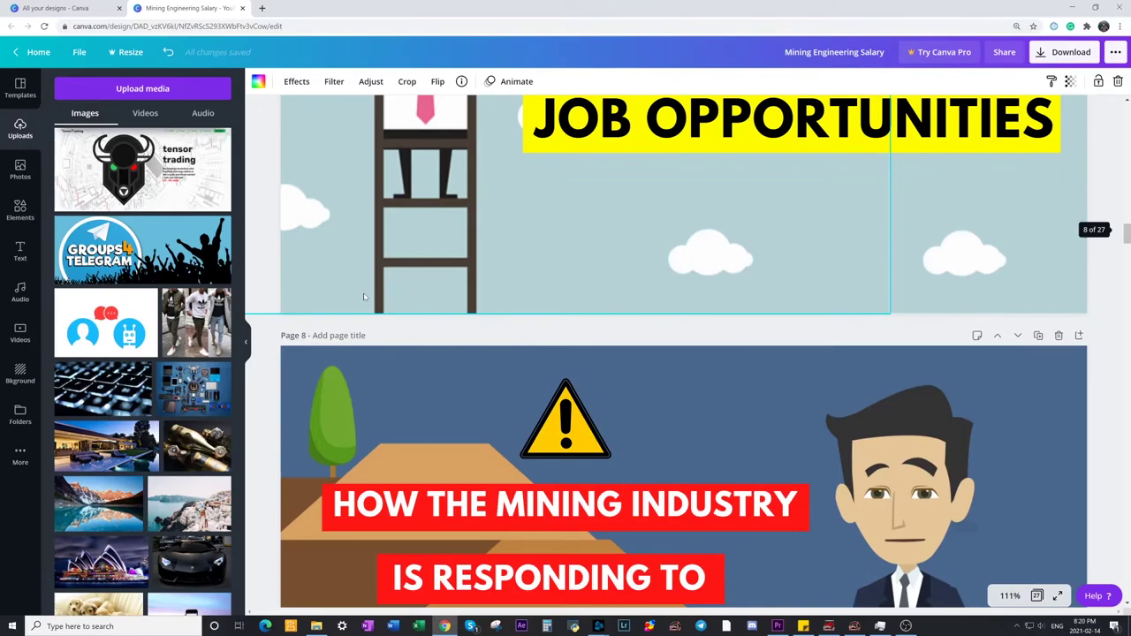
{"action": "scroll", "coordinate": [364, 297], "scroll_direction": "down", "scroll_amount": 16}
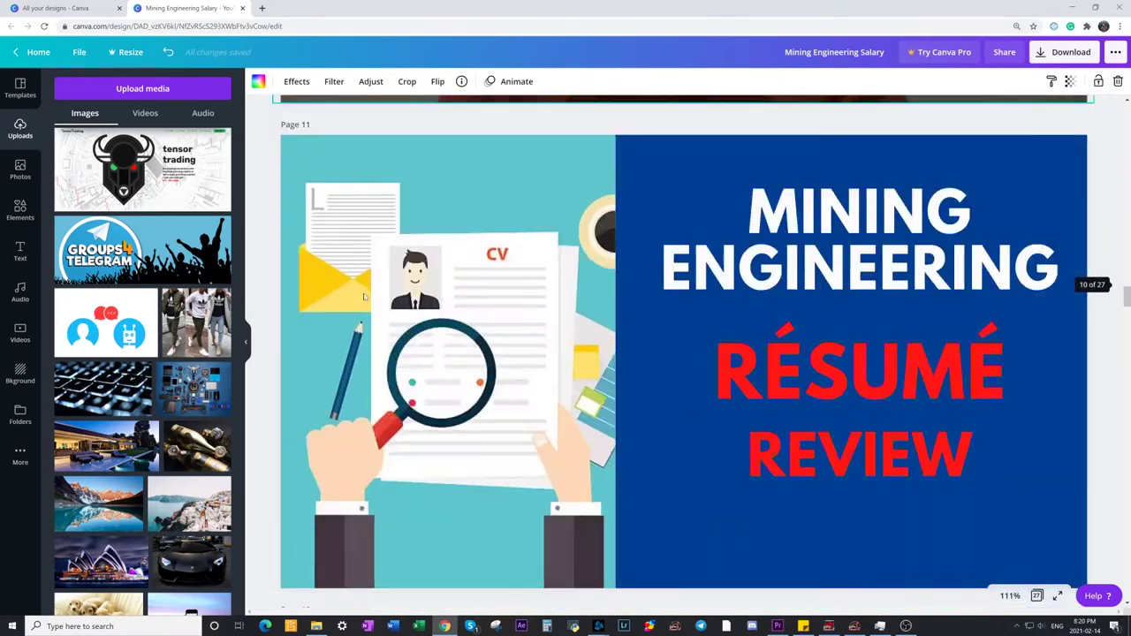
{"action": "scroll", "coordinate": [364, 297], "scroll_direction": "down", "scroll_amount": 16}
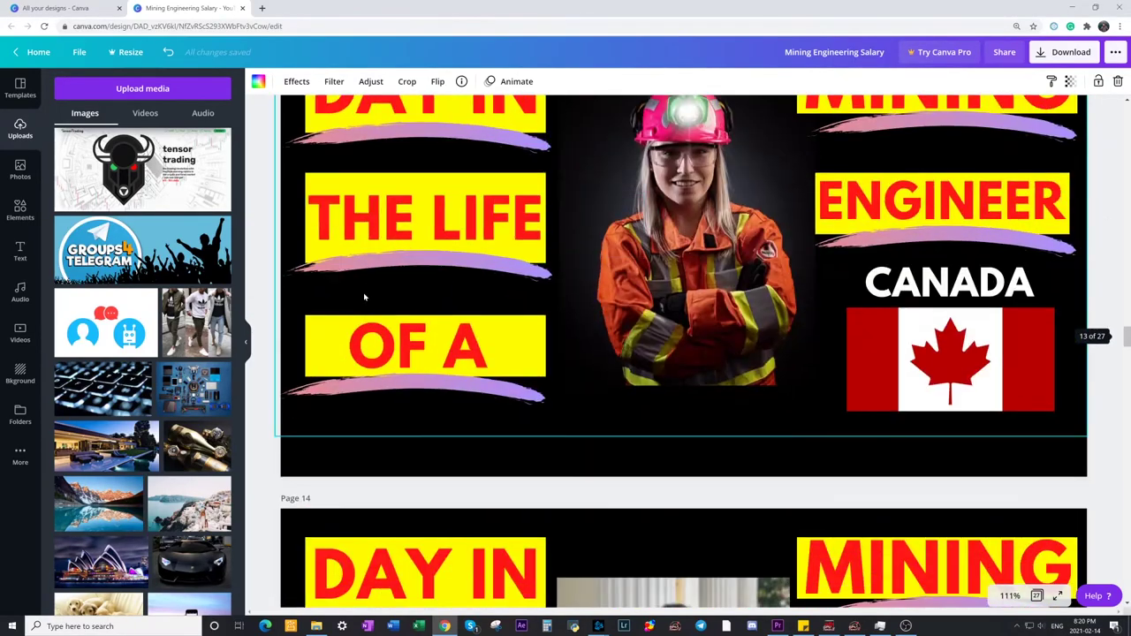
{"action": "scroll", "coordinate": [363, 297], "scroll_direction": "down", "scroll_amount": 16}
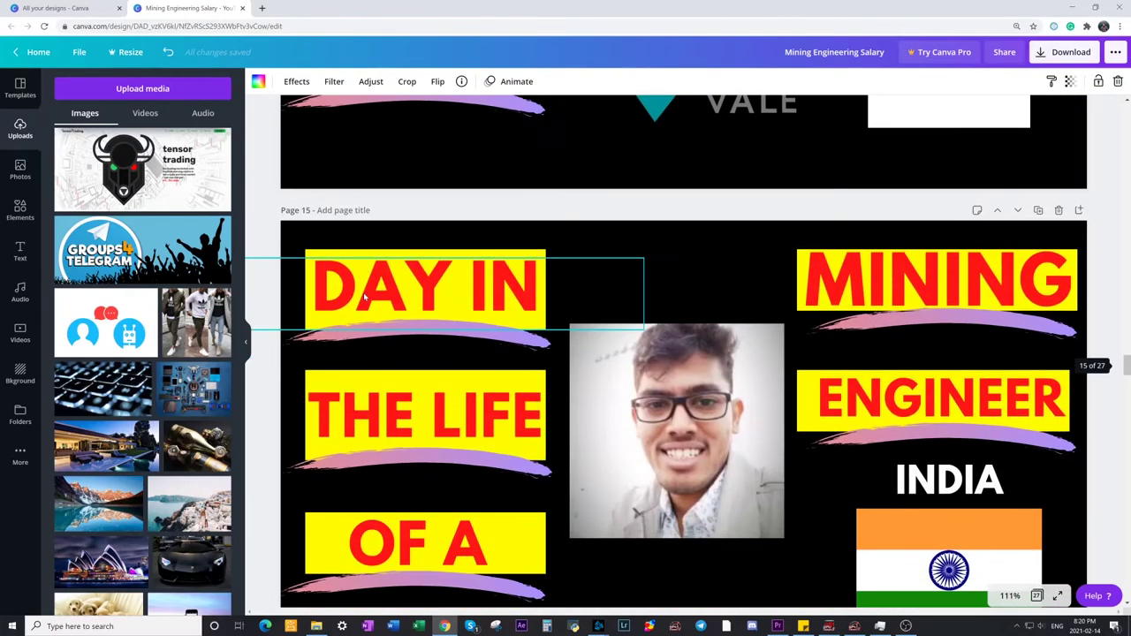
{"action": "scroll", "coordinate": [363, 297], "scroll_direction": "down", "scroll_amount": 16}
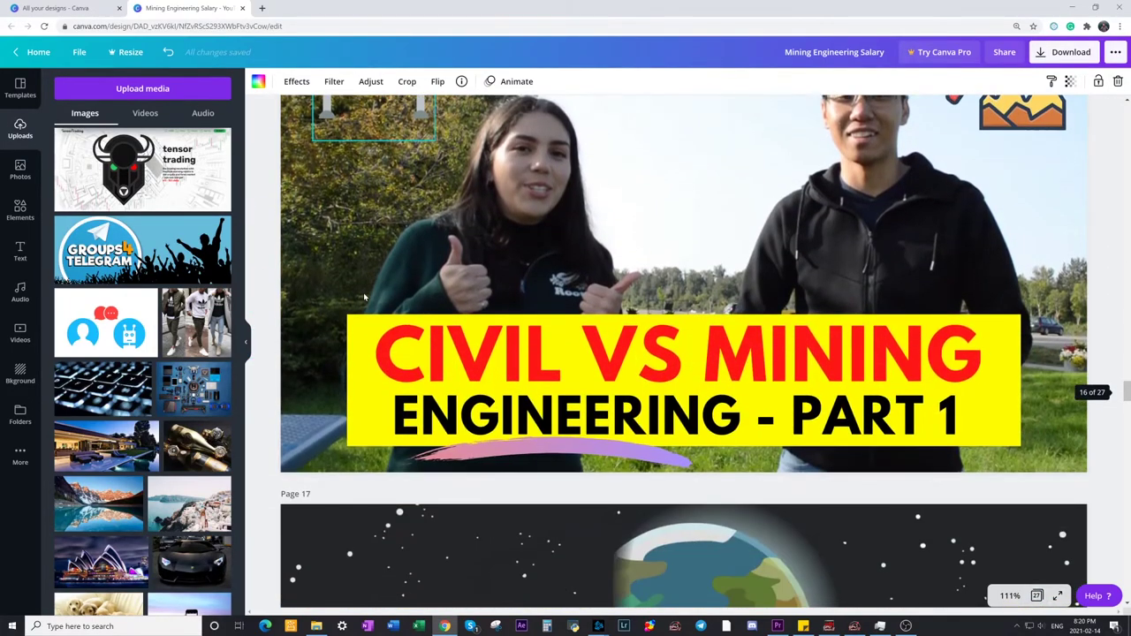
{"action": "scroll", "coordinate": [363, 297], "scroll_direction": "down", "scroll_amount": 16}
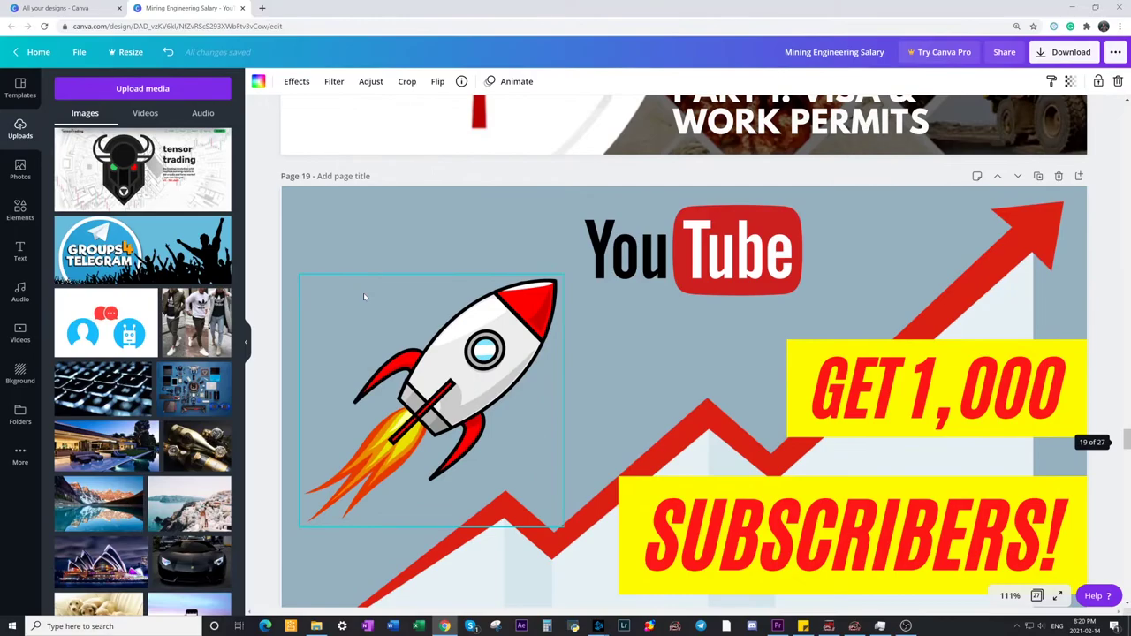
{"action": "scroll", "coordinate": [364, 297], "scroll_direction": "down", "scroll_amount": 16}
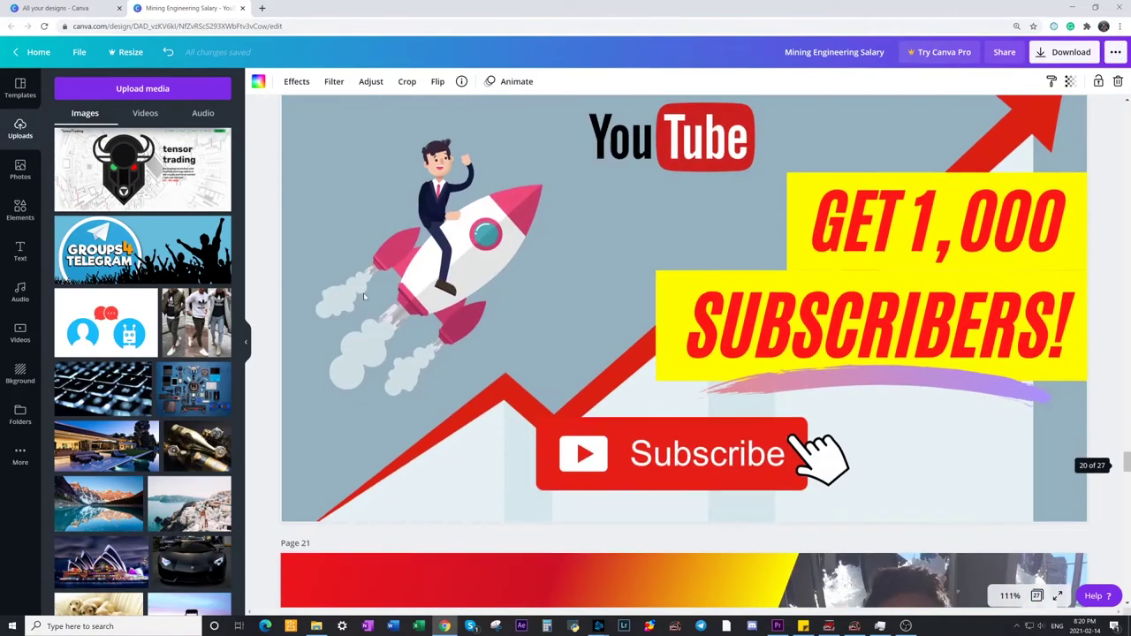
{"action": "scroll", "coordinate": [364, 297], "scroll_direction": "down", "scroll_amount": 16}
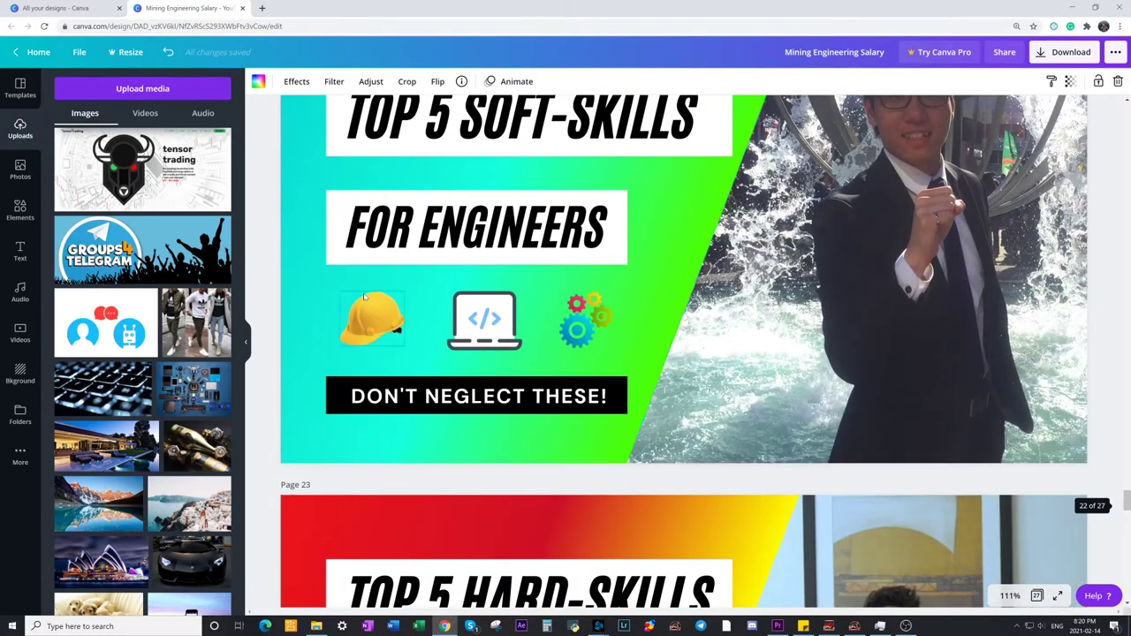
{"action": "scroll", "coordinate": [363, 297], "scroll_direction": "down", "scroll_amount": 16}
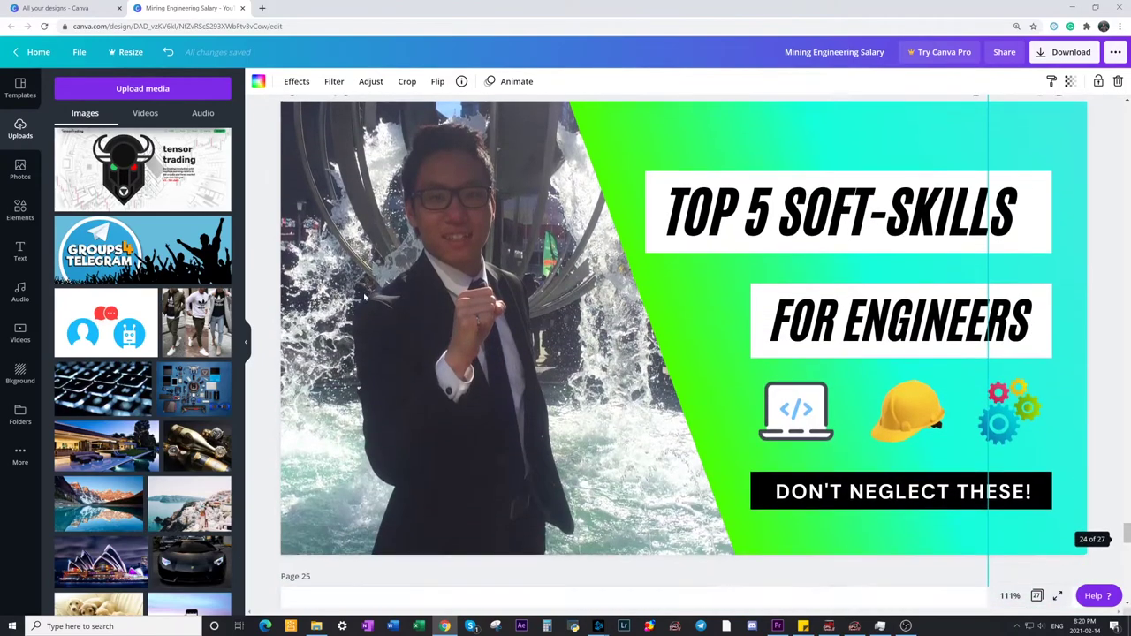
{"action": "scroll", "coordinate": [364, 297], "scroll_direction": "down", "scroll_amount": 16}
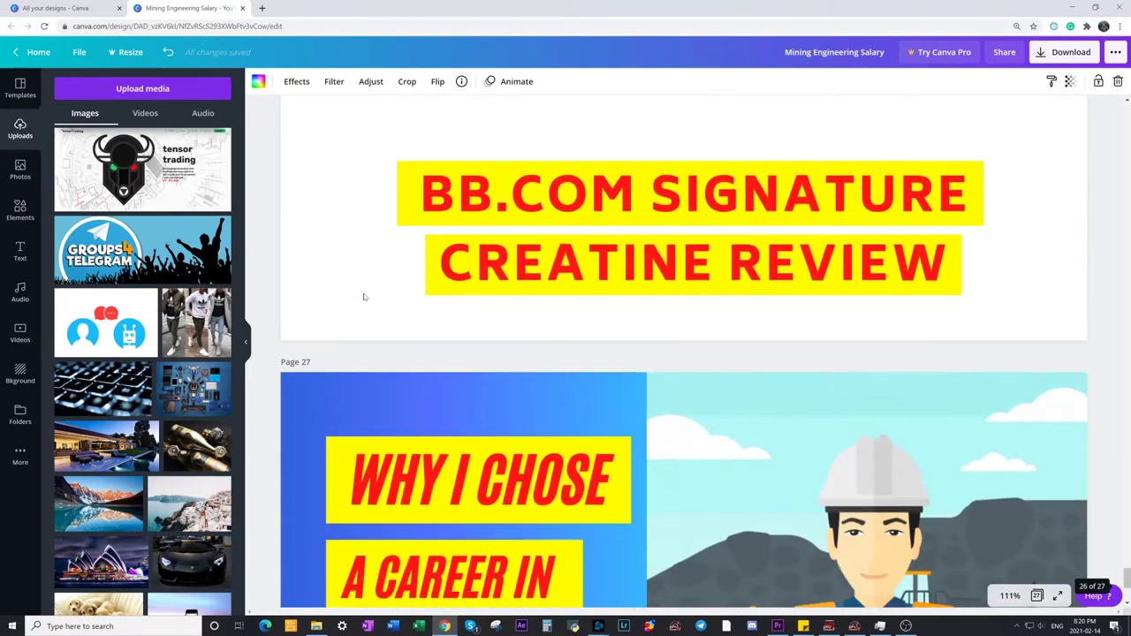
{"action": "scroll", "coordinate": [363, 296], "scroll_direction": "down", "scroll_amount": 2}
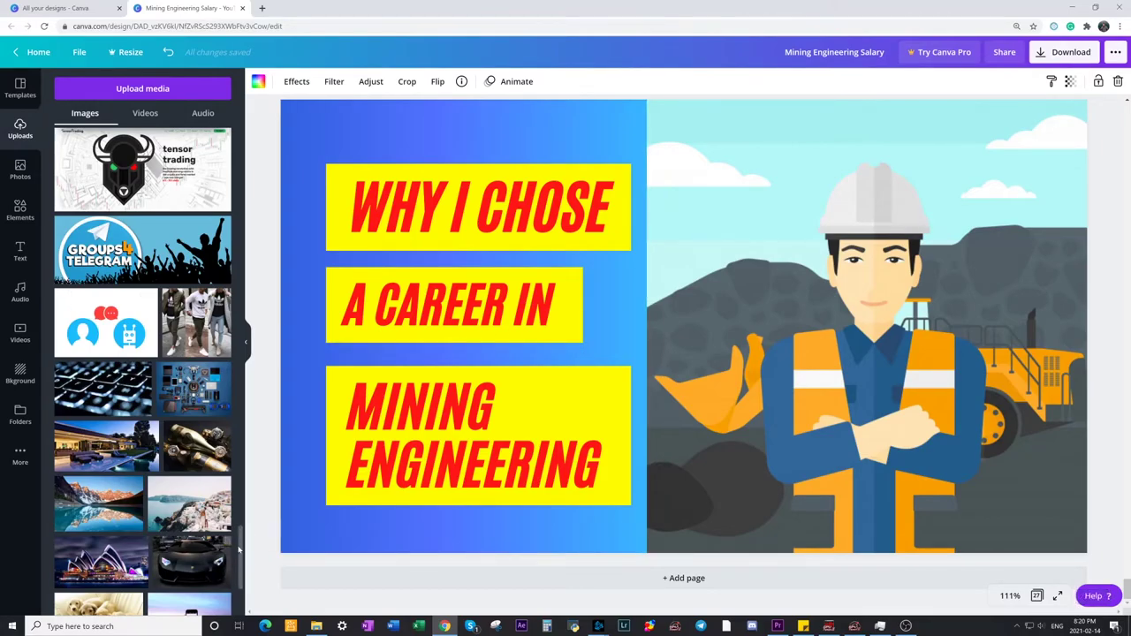
Step: Return to the start of the uploaded images and browse the YouTube thumbnail templates through all results
{"action": "left_click_drag", "start_coordinate": [240, 550], "coordinate": [234, 103]}
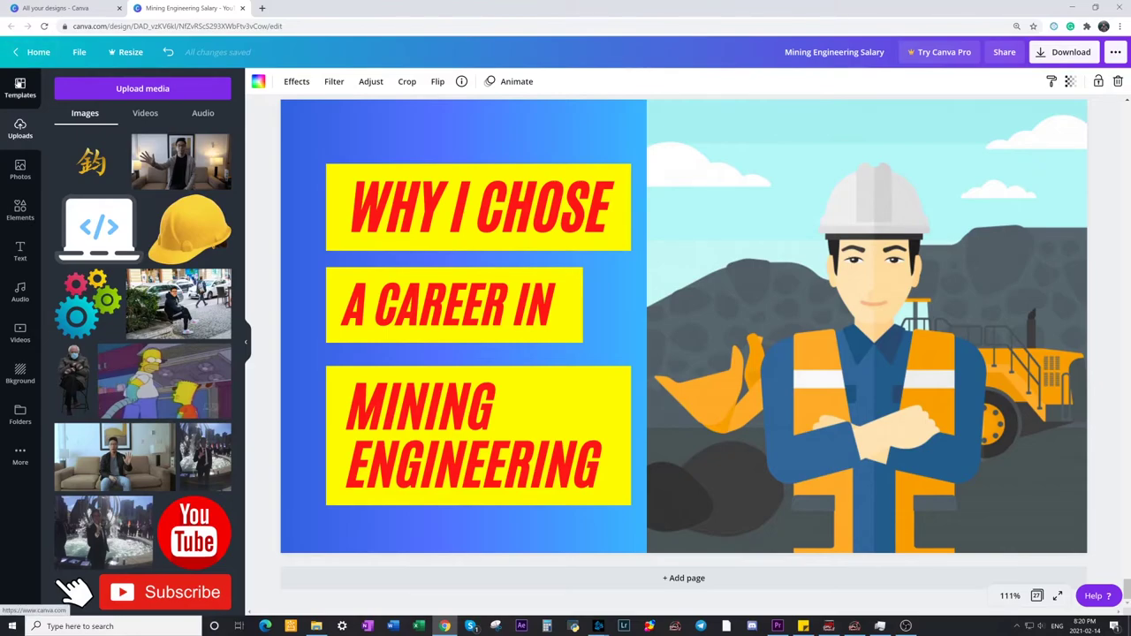
{"action": "left_click", "coordinate": [20, 88]}
{"action": "scroll", "coordinate": [180, 243], "scroll_direction": "down", "scroll_amount": 10}
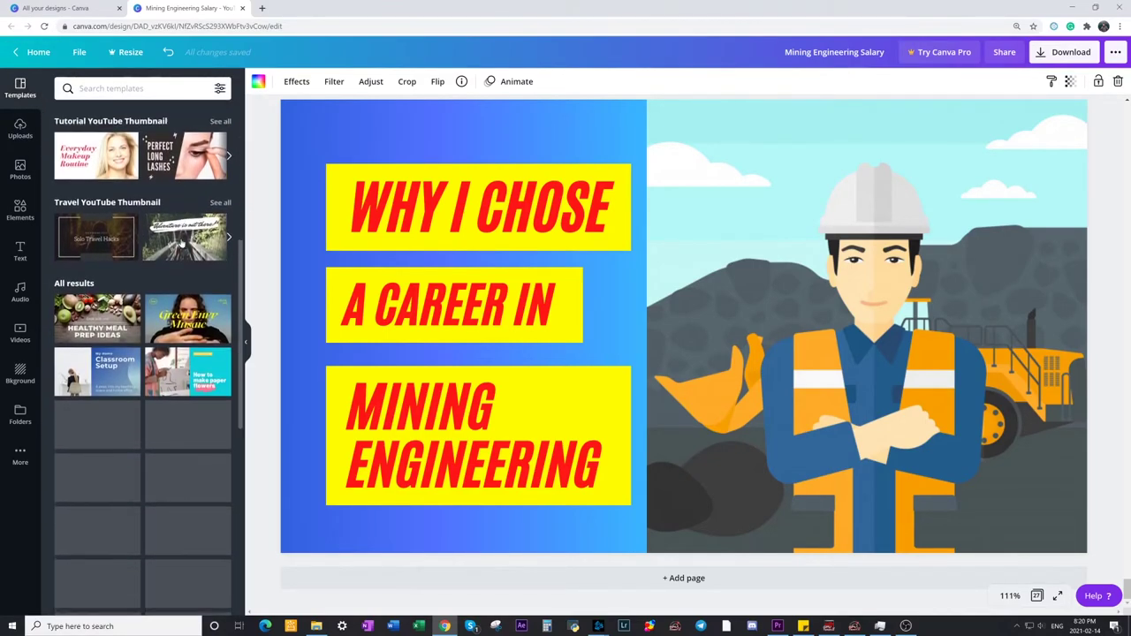
{"action": "scroll", "coordinate": [180, 243], "scroll_direction": "down", "scroll_amount": 10}
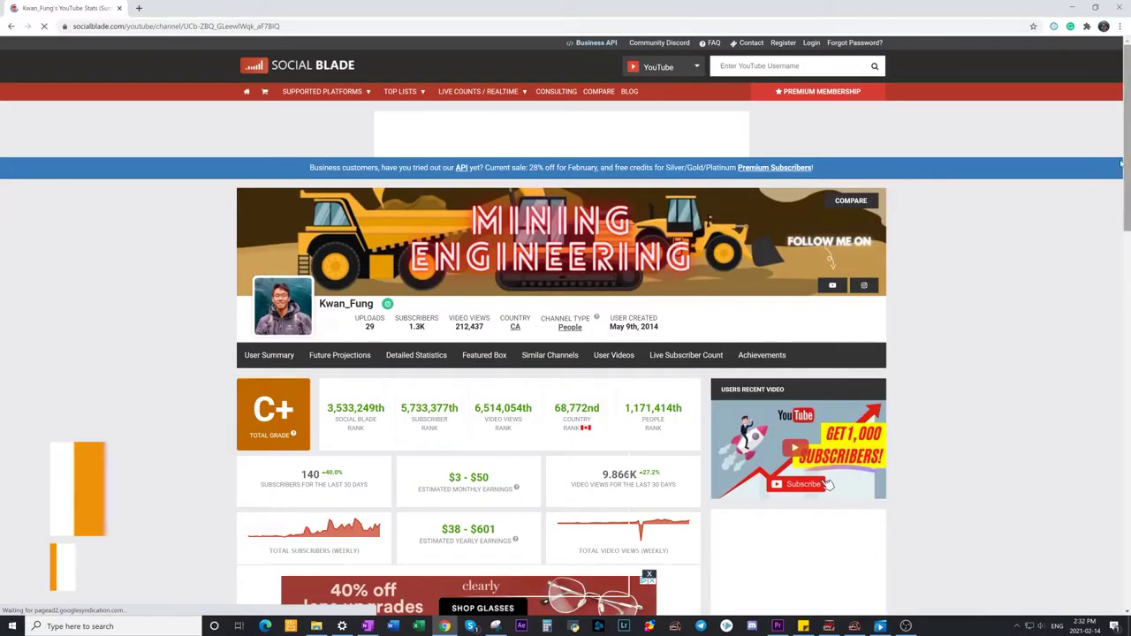
Step: Review the channel's Social Blade summary, including its rankings, daily statistics, and monthly views and subscribers charts
{"action": "scroll", "coordinate": [1002, 187], "scroll_direction": "down", "scroll_amount": 5}
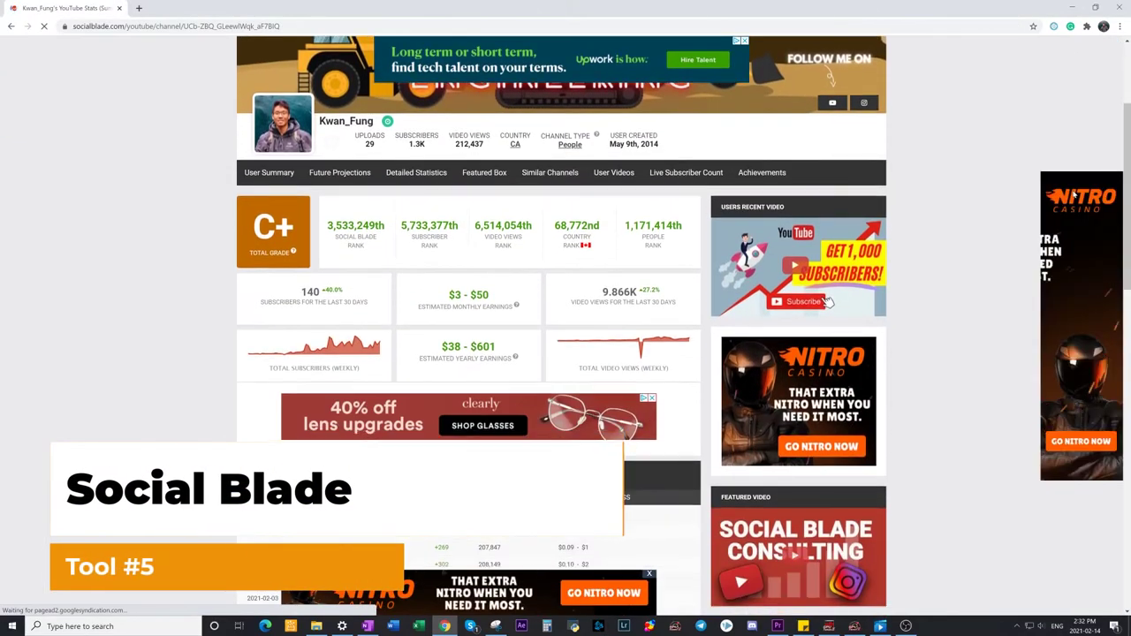
{"action": "scroll", "coordinate": [1002, 190], "scroll_direction": "down", "scroll_amount": 1}
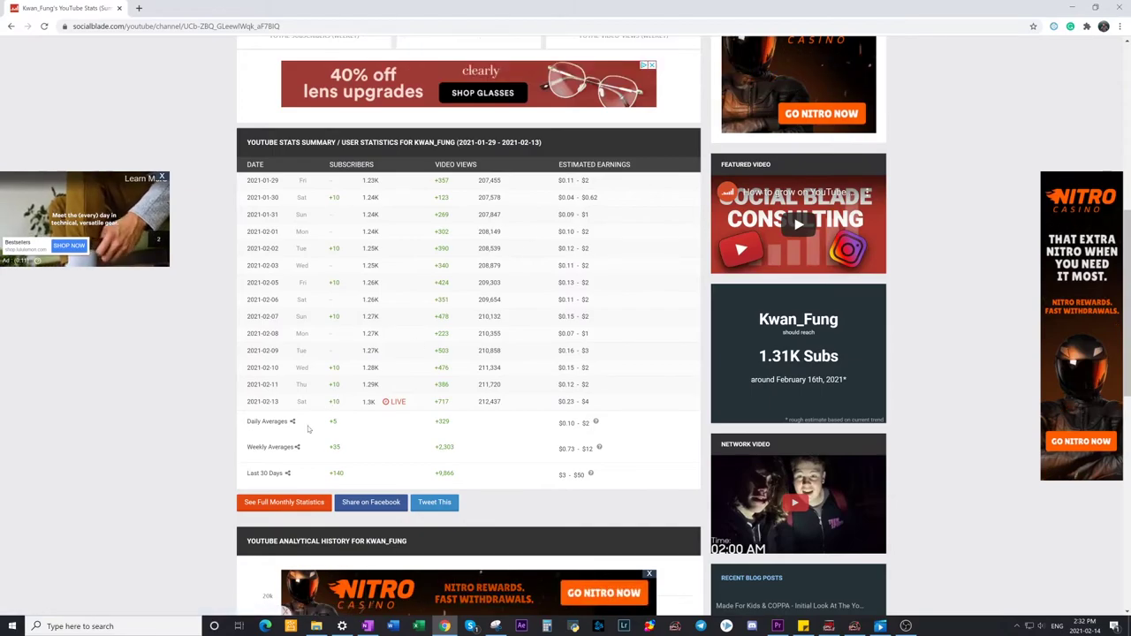
{"action": "scroll", "coordinate": [449, 454], "scroll_direction": "down", "scroll_amount": 3}
{"action": "scroll", "coordinate": [483, 457], "scroll_direction": "down", "scroll_amount": 3}
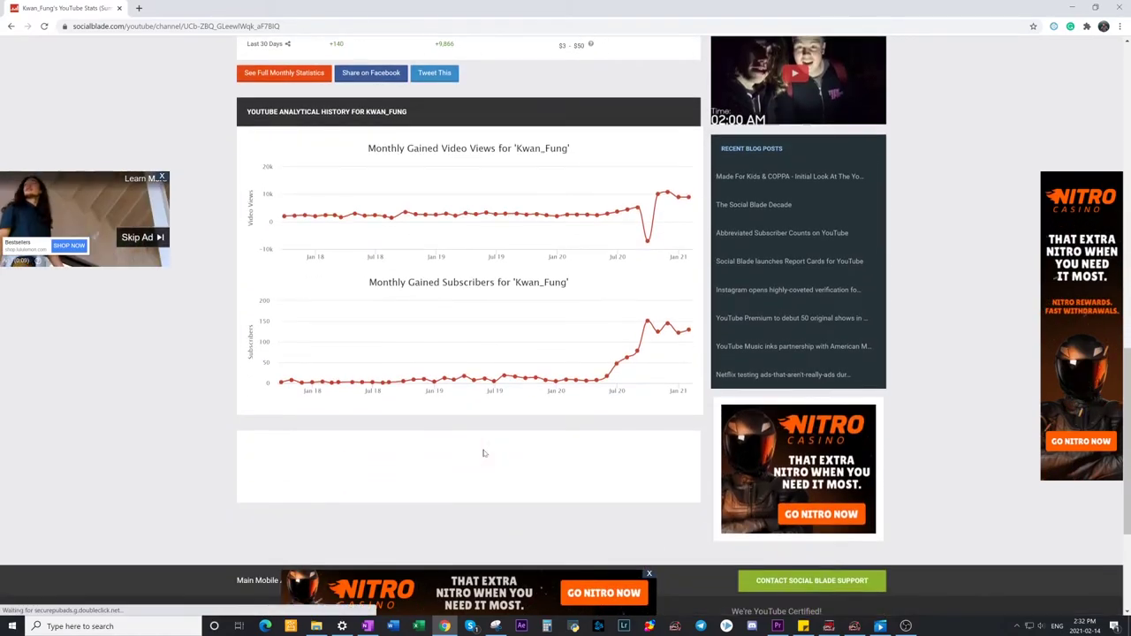
{"action": "scroll", "coordinate": [484, 454], "scroll_direction": "up", "scroll_amount": 5}
{"action": "scroll", "coordinate": [484, 453], "scroll_direction": "up", "scroll_amount": 3}
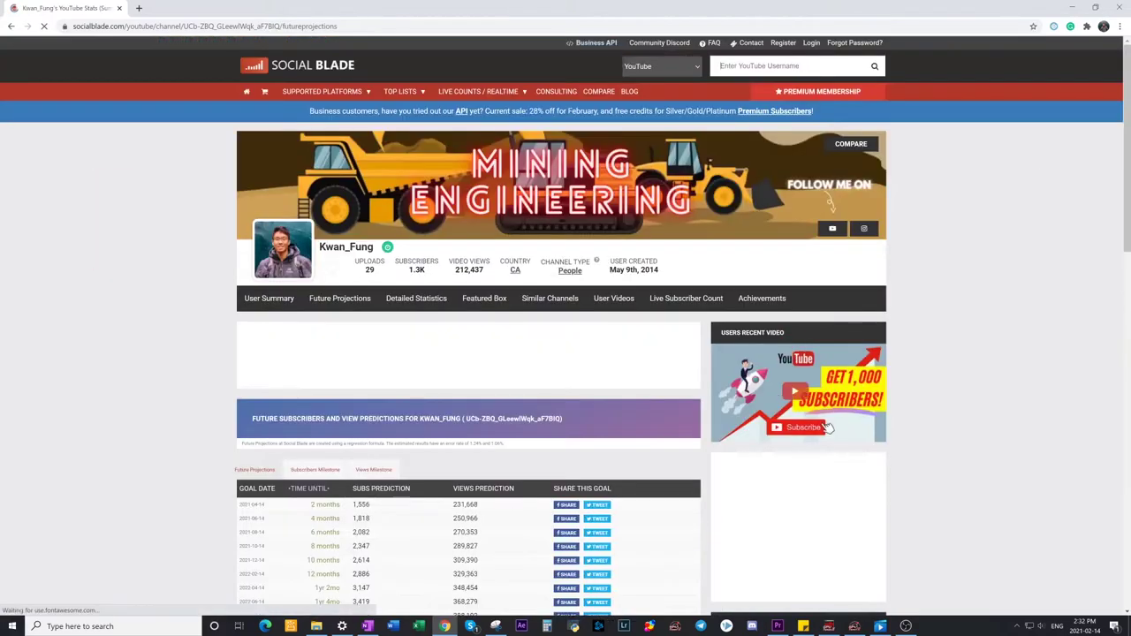
Step: Examine the channel's future projections table and the charts of predicted subscribers and video views
{"action": "scroll", "coordinate": [828, 312], "scroll_direction": "down", "scroll_amount": 4}
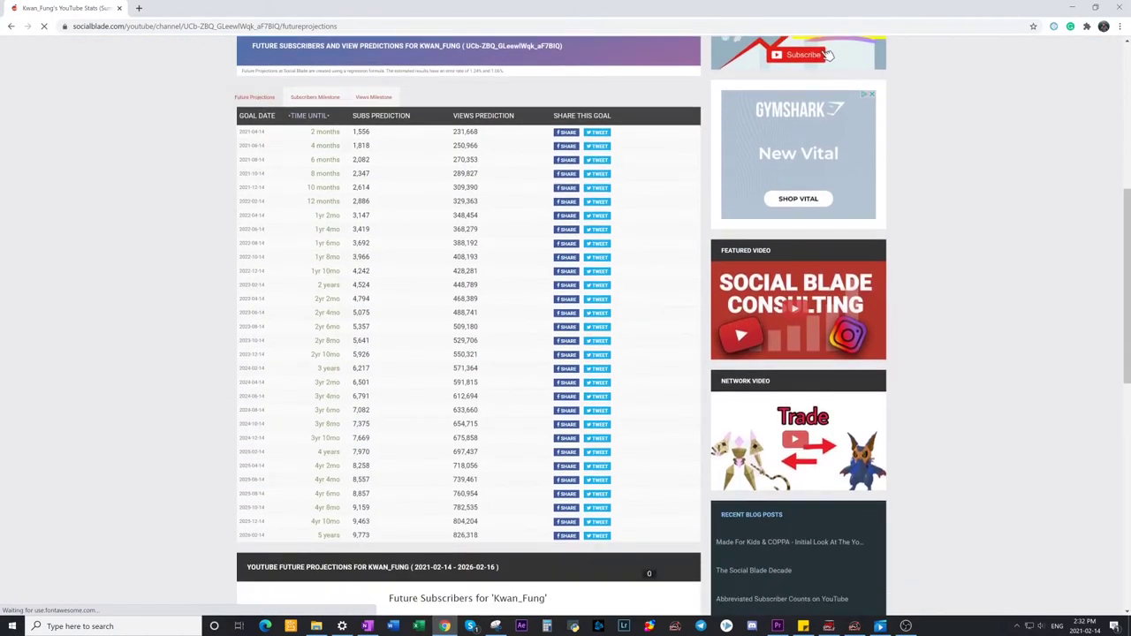
{"action": "scroll", "coordinate": [468, 318], "scroll_direction": "down", "scroll_amount": 4}
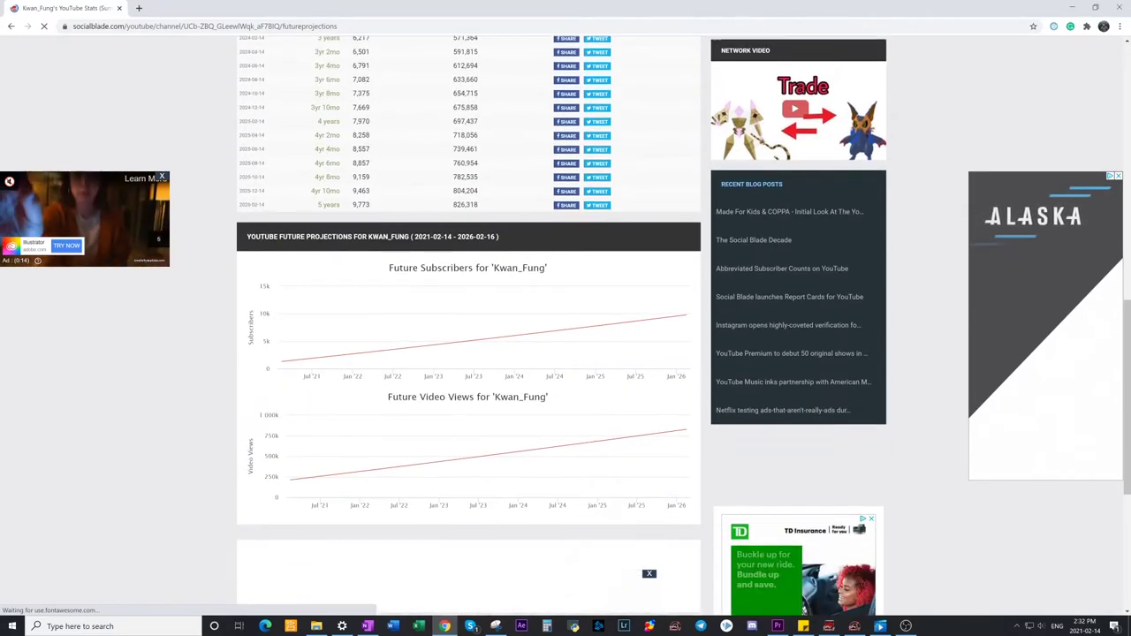
{"action": "scroll", "coordinate": [828, 227], "scroll_direction": "up", "scroll_amount": 7}
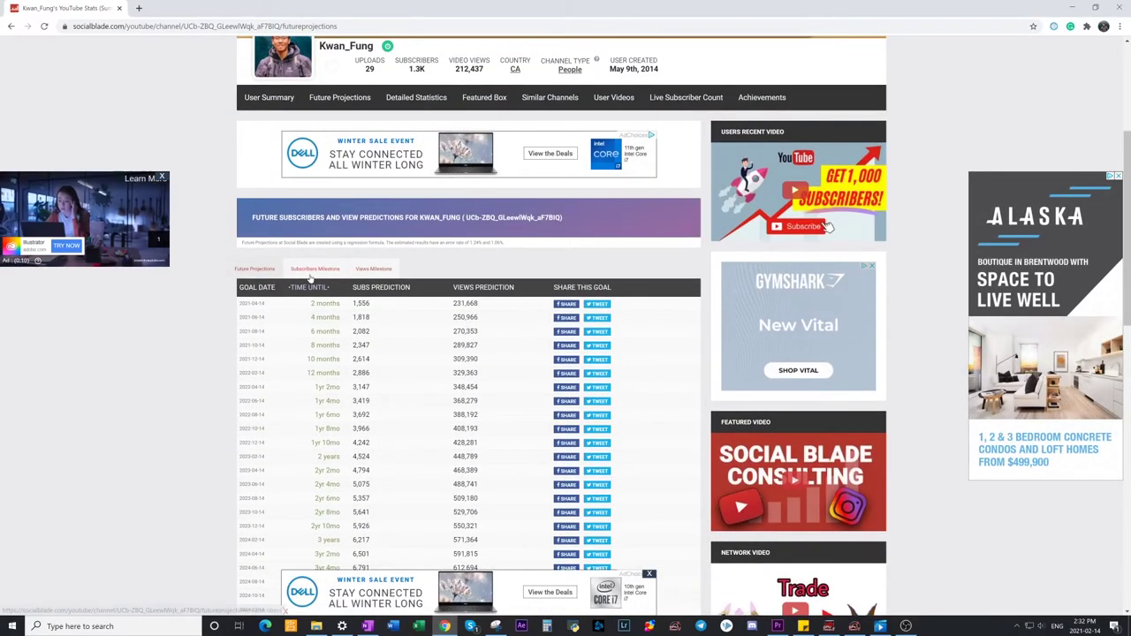
Step: View the channel's predicted subscriber milestones and its predicted view milestones
{"action": "left_click", "coordinate": [310, 276]}
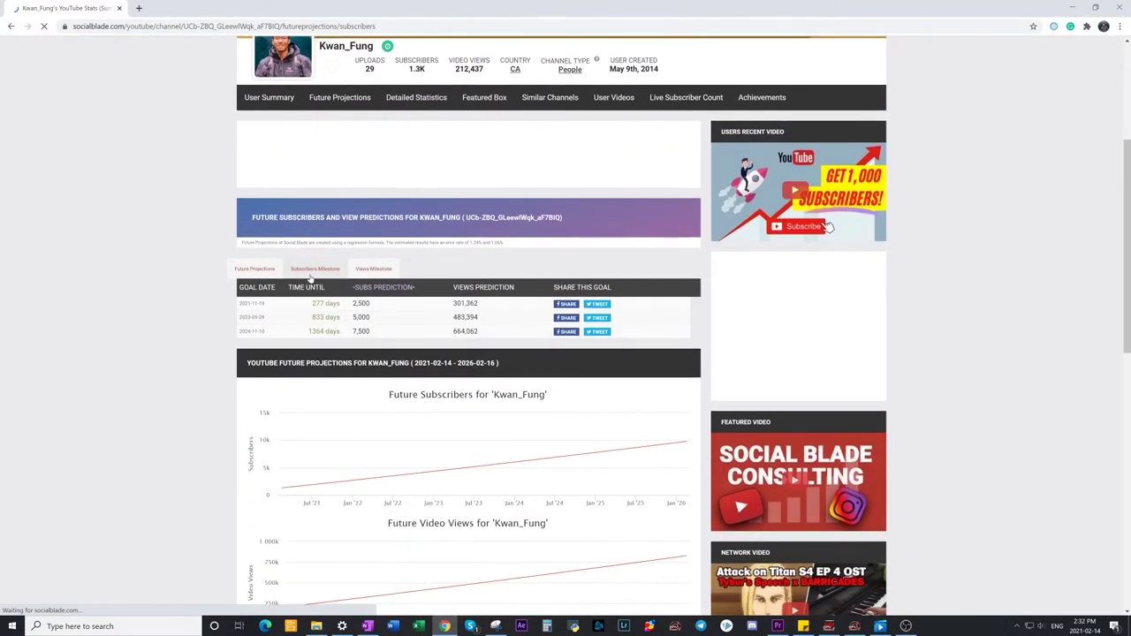
{"action": "scroll", "coordinate": [309, 278], "scroll_direction": "down", "scroll_amount": 1}
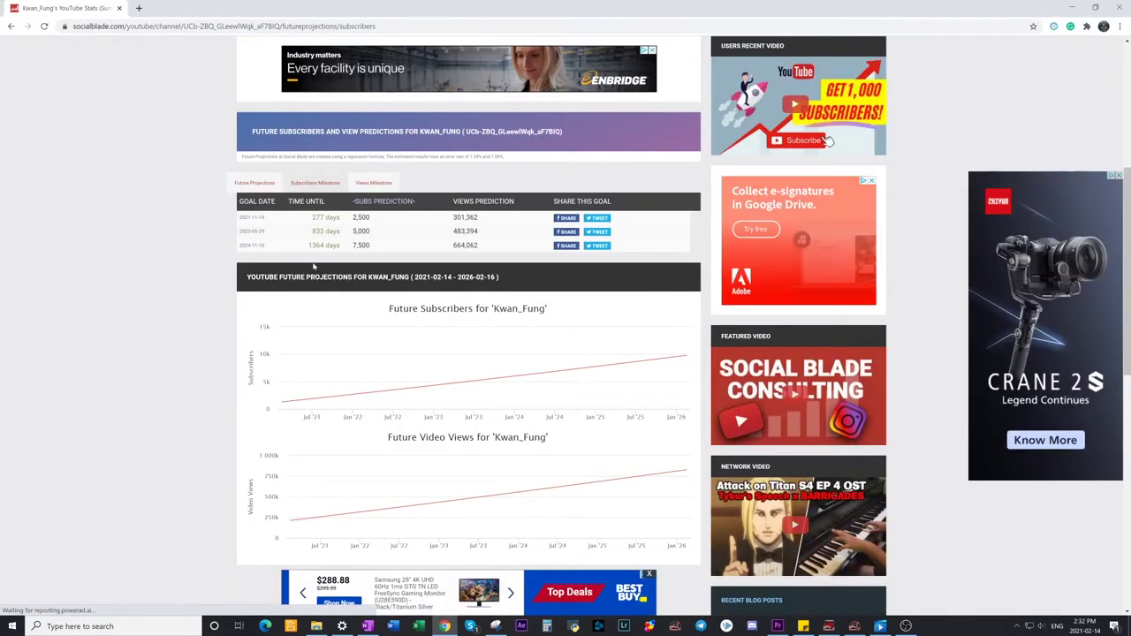
{"action": "scroll", "coordinate": [313, 265], "scroll_direction": "up", "scroll_amount": 1}
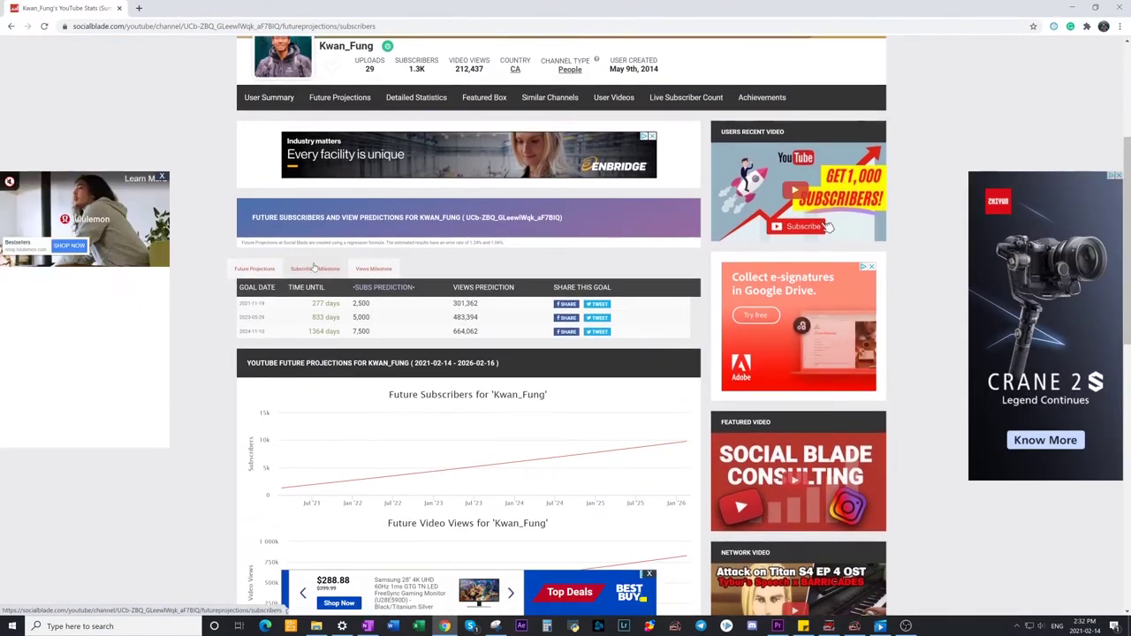
{"action": "left_click", "coordinate": [374, 269]}
{"action": "scroll", "coordinate": [373, 272], "scroll_direction": "down", "scroll_amount": 5}
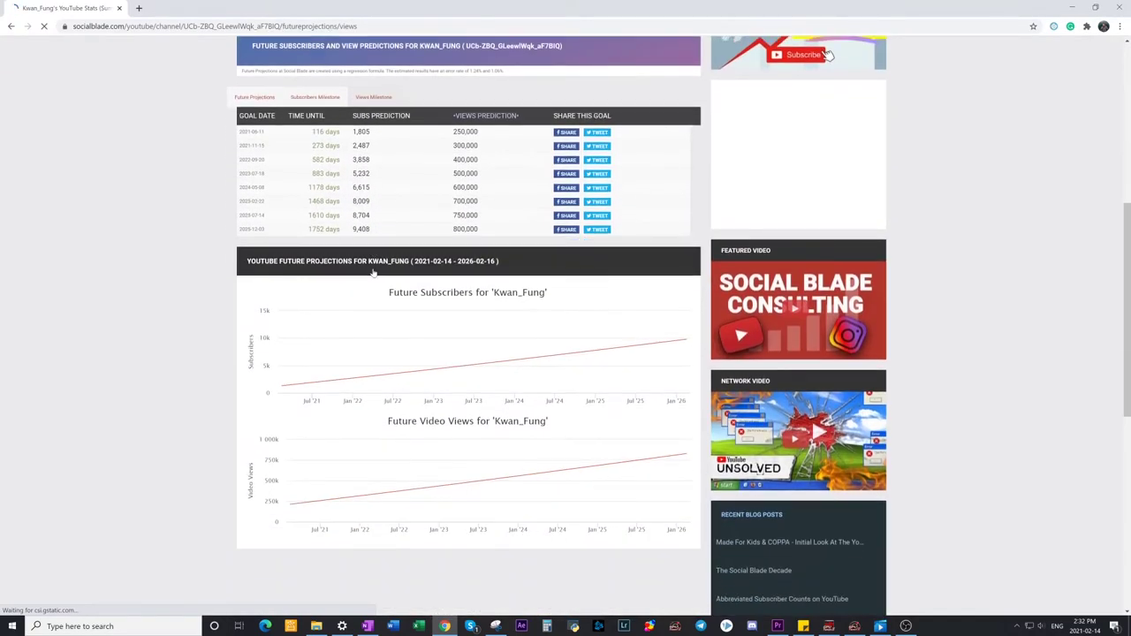
{"action": "scroll", "coordinate": [373, 273], "scroll_direction": "up", "scroll_amount": 3}
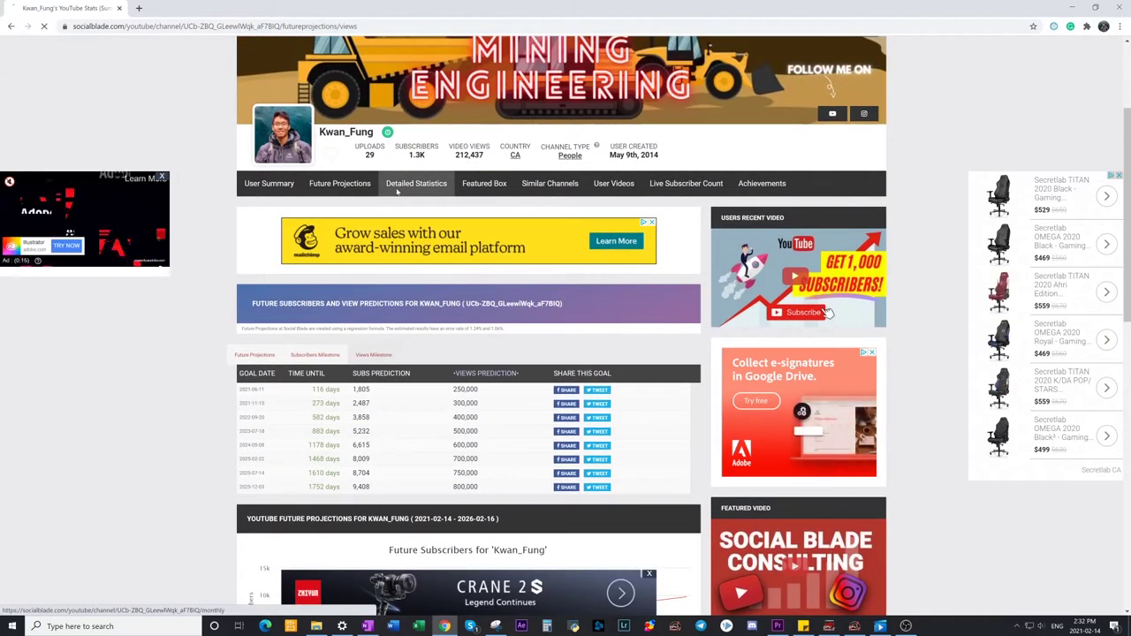
Step: Open the channel's detailed statistics and read through the daily subscribers, video views and estimated earnings
{"action": "left_click", "coordinate": [415, 183]}
{"action": "scroll", "coordinate": [397, 192], "scroll_direction": "down", "scroll_amount": 3}
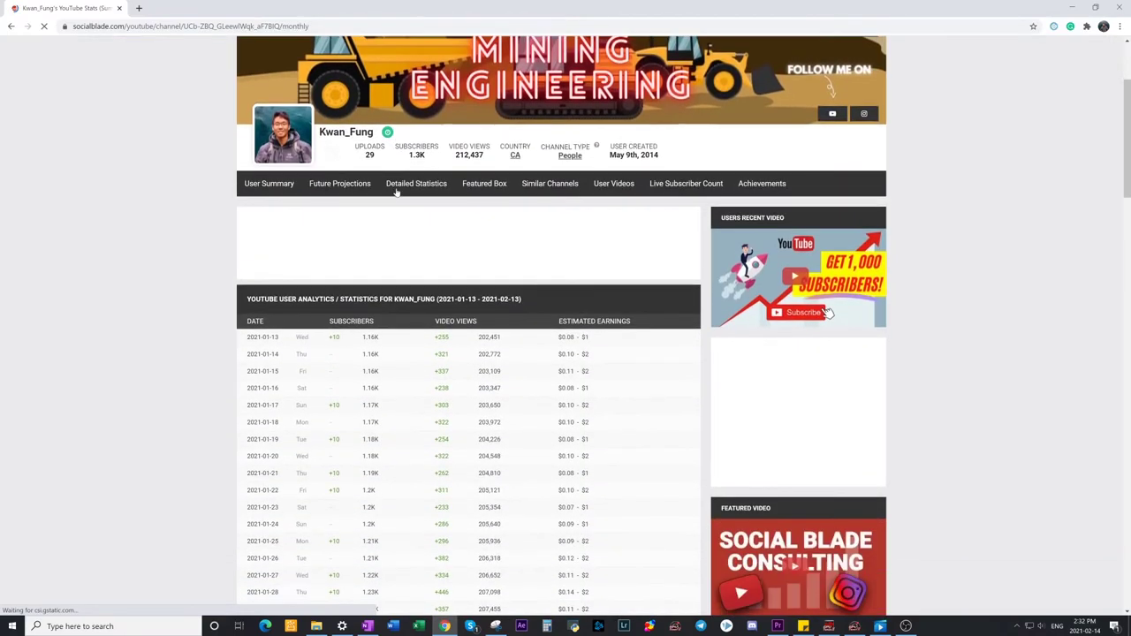
{"action": "scroll", "coordinate": [397, 192], "scroll_direction": "down", "scroll_amount": 3}
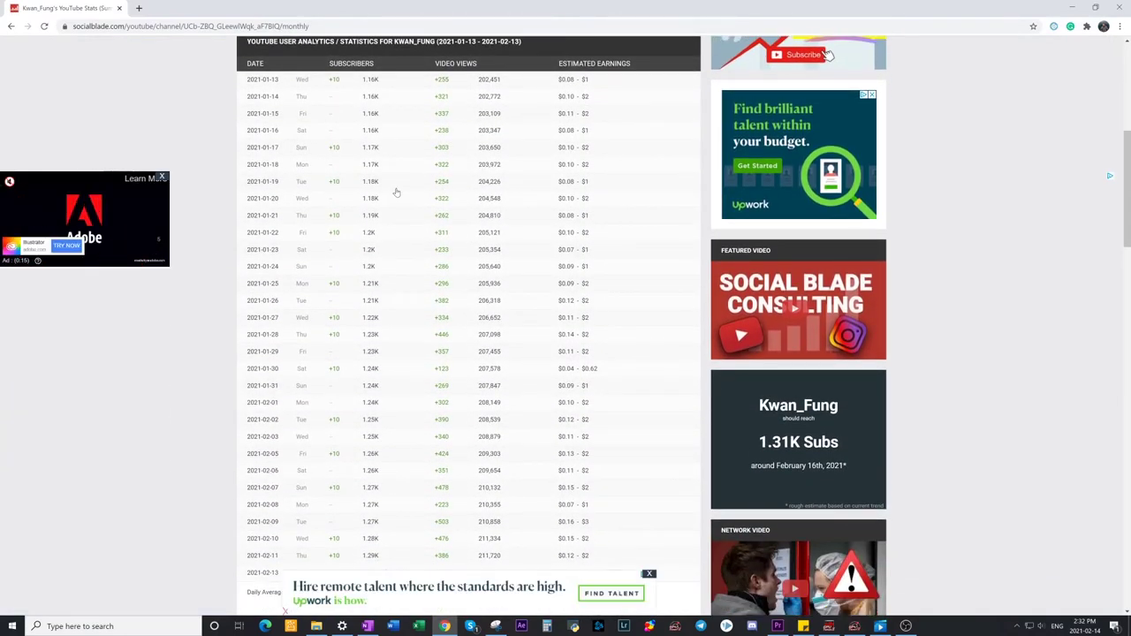
{"action": "scroll", "coordinate": [397, 192], "scroll_direction": "down", "scroll_amount": 1}
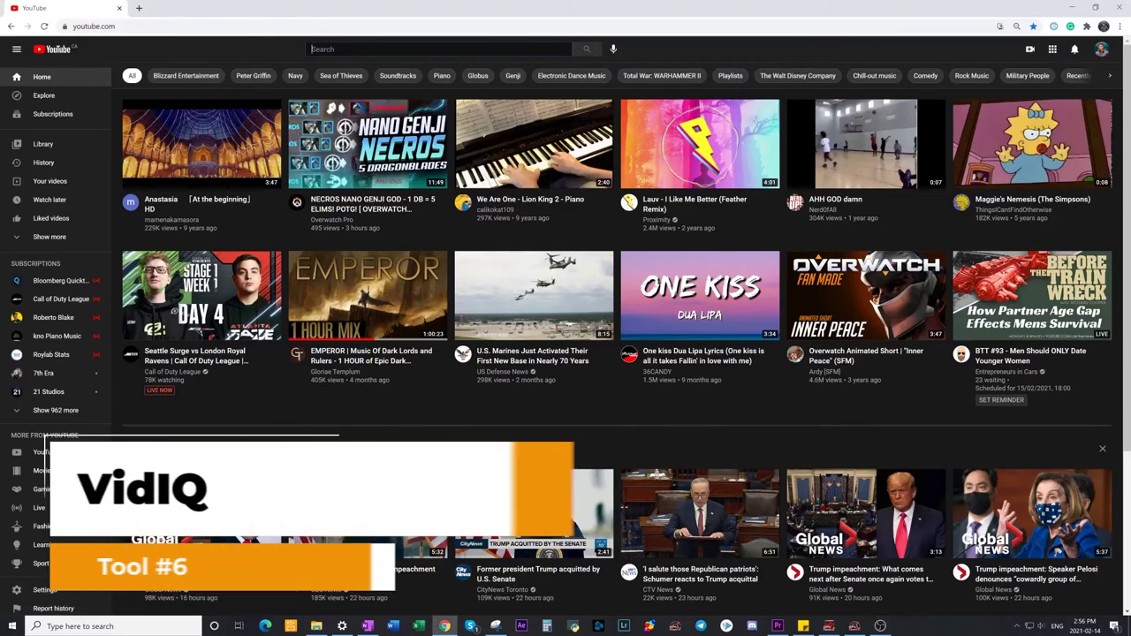
Step: Search YouTube for "mining engineering" and check the vidIQ report for "mining engineering canada" over the last year and last 30 days
{"action": "type", "text": "mining engineering"}
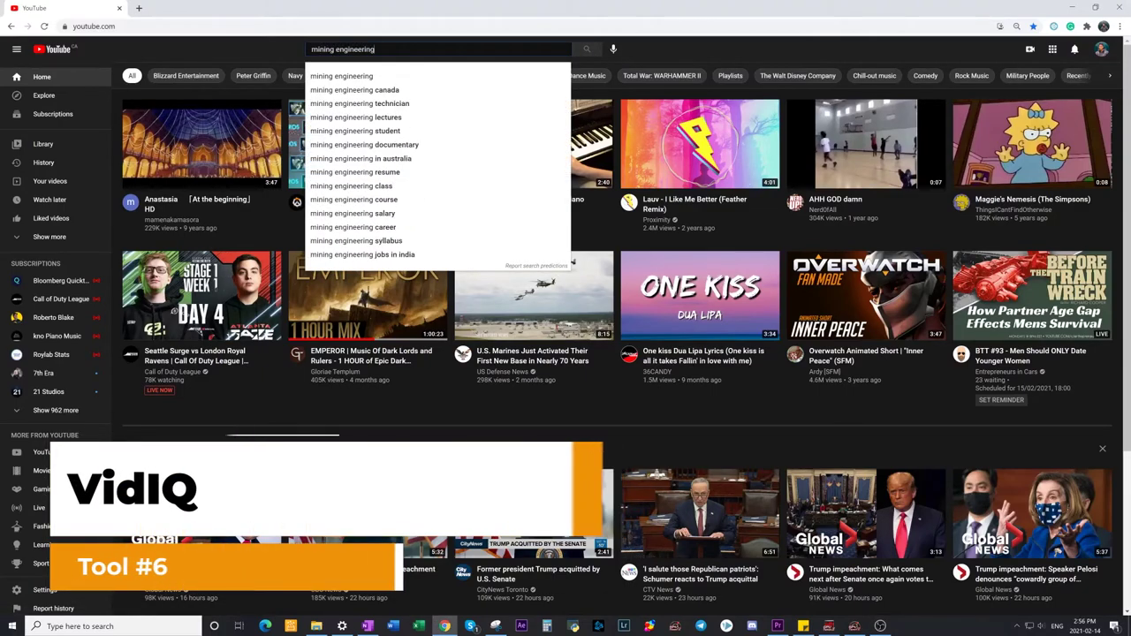
{"action": "key", "text": "Return"}
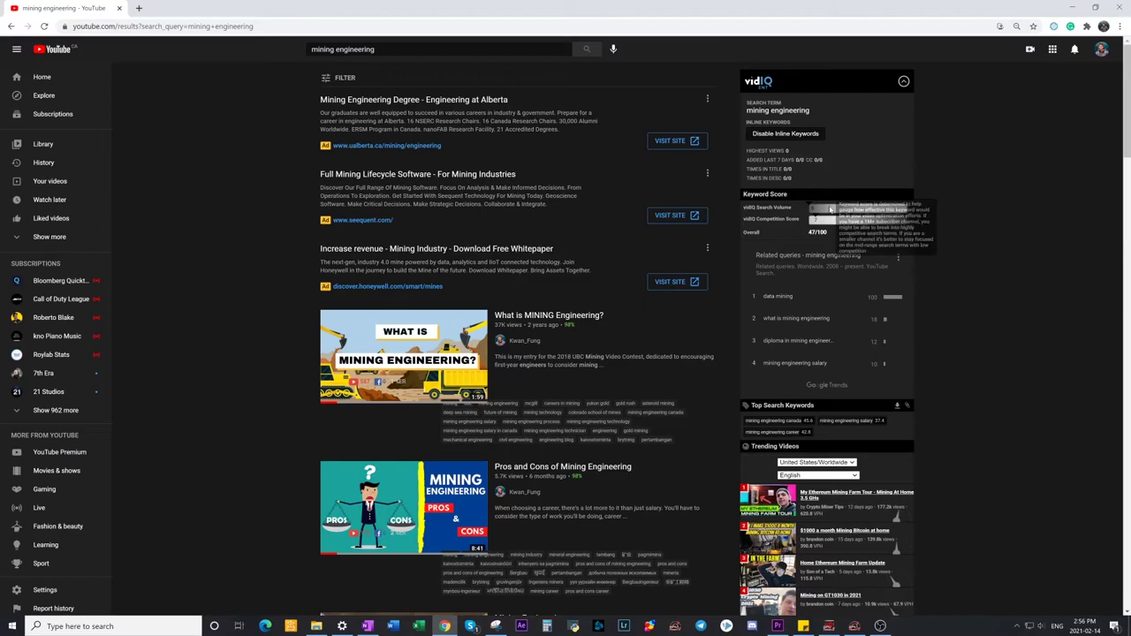
{"action": "left_click", "coordinate": [783, 425]}
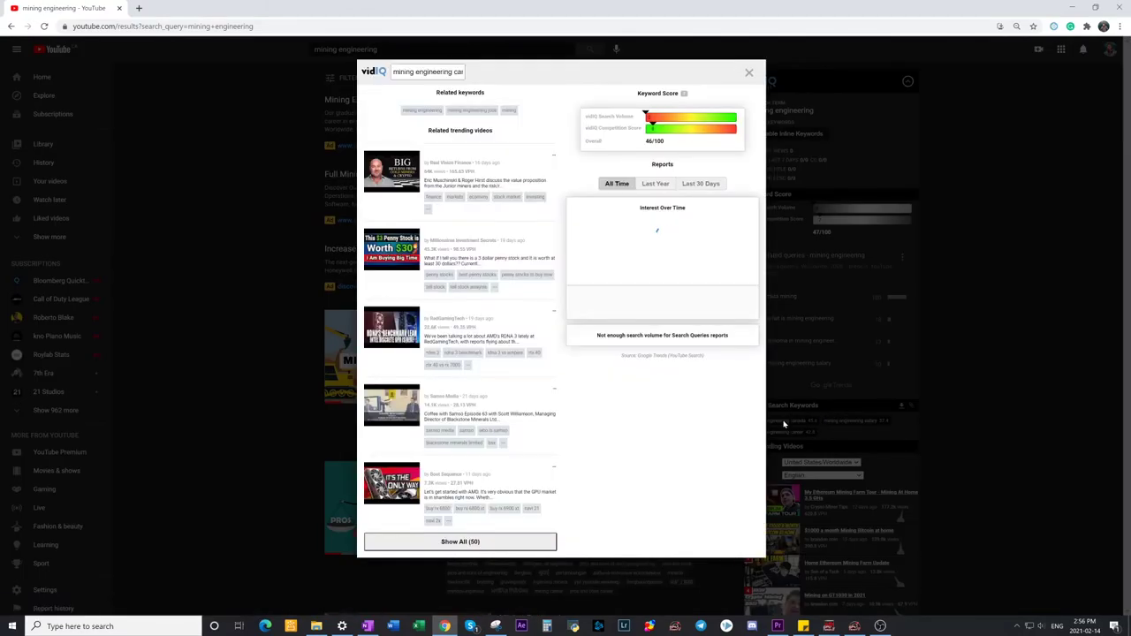
{"action": "left_click", "coordinate": [655, 184]}
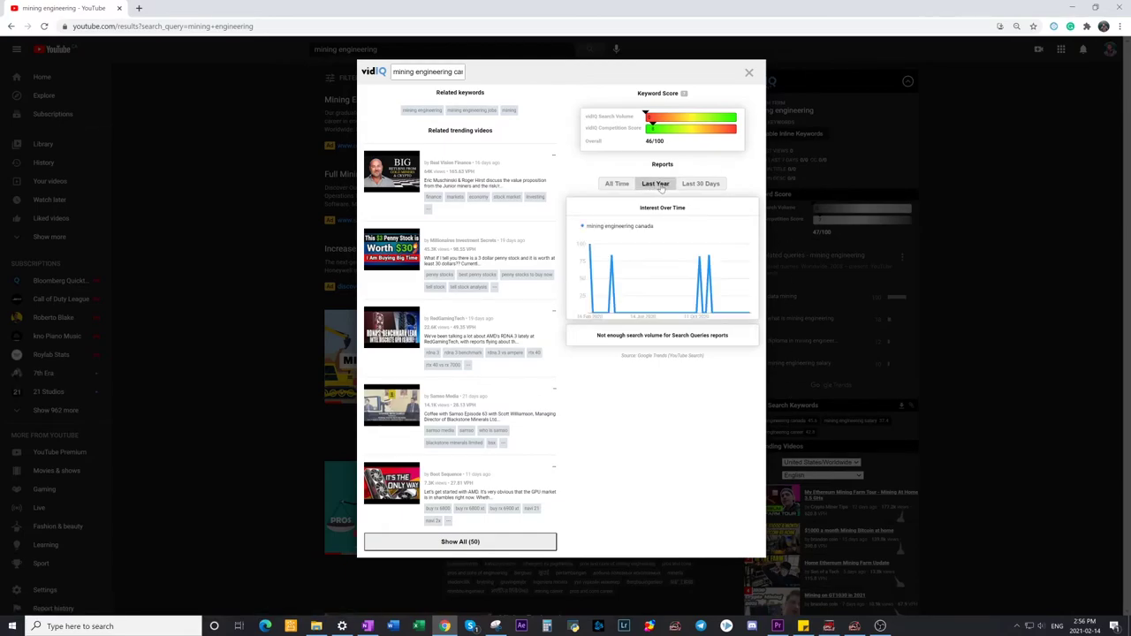
{"action": "left_click", "coordinate": [708, 189]}
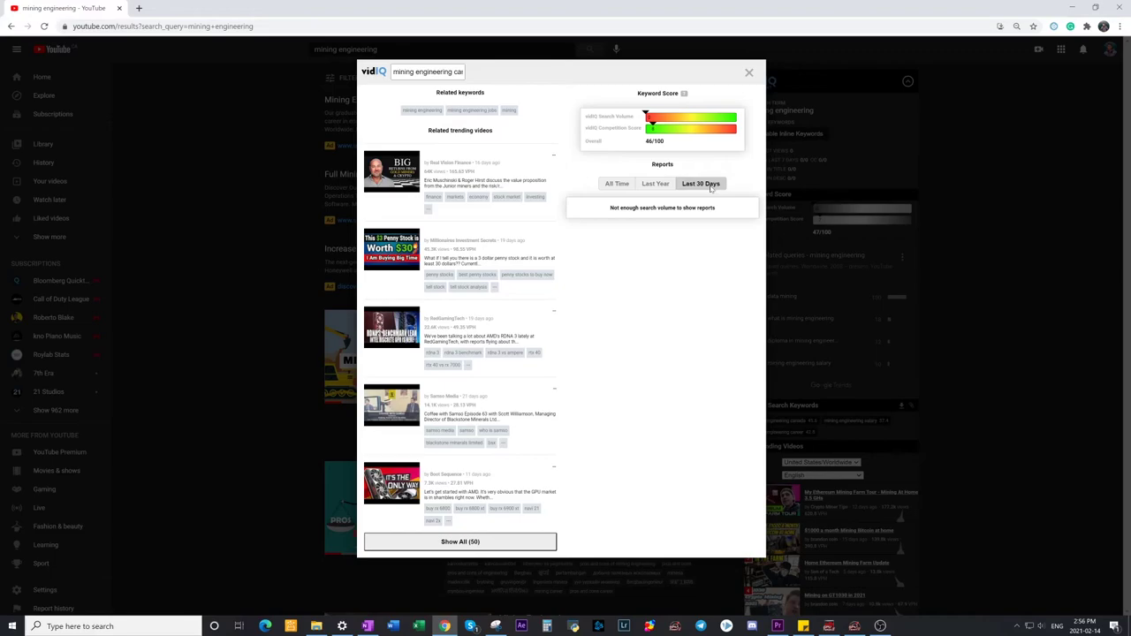
{"action": "left_click", "coordinate": [749, 74]}
Step: Check the vidIQ keyword report for the "new name in education" tag on the Federation University Australia video
{"action": "scroll", "coordinate": [607, 185], "scroll_direction": "down", "scroll_amount": 4}
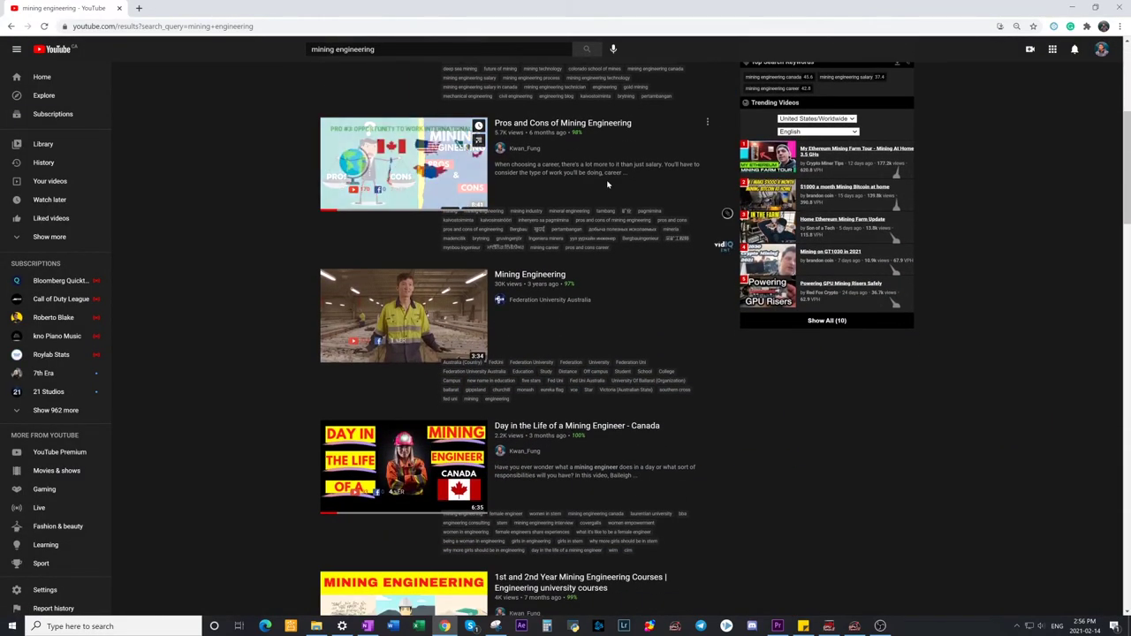
{"action": "scroll", "coordinate": [607, 184], "scroll_direction": "down", "scroll_amount": 1}
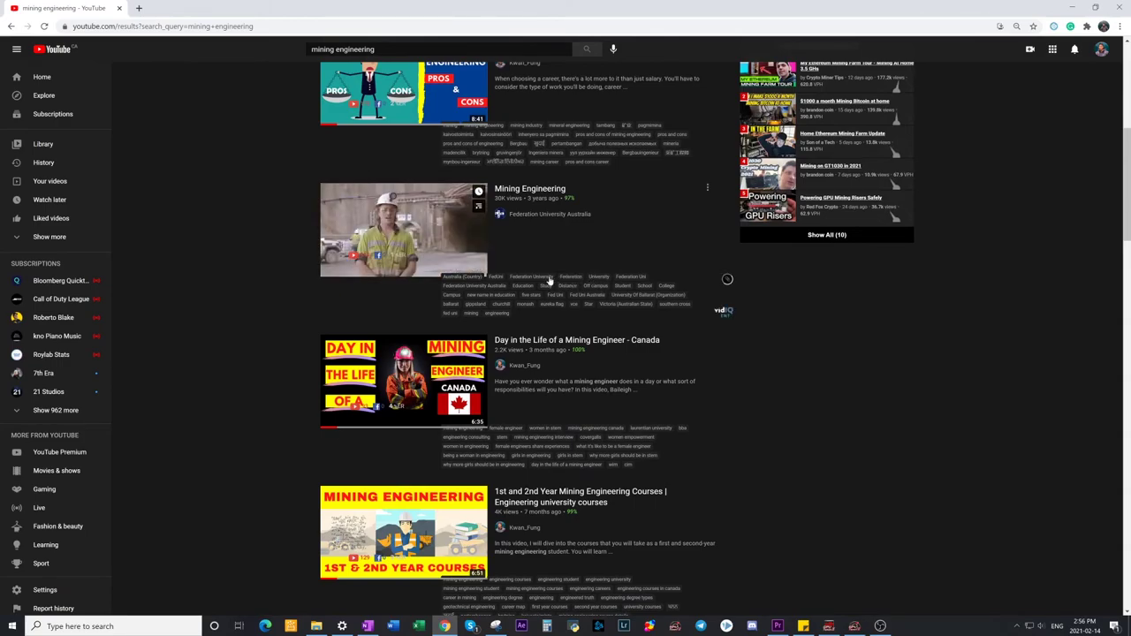
{"action": "left_click", "coordinate": [474, 301]}
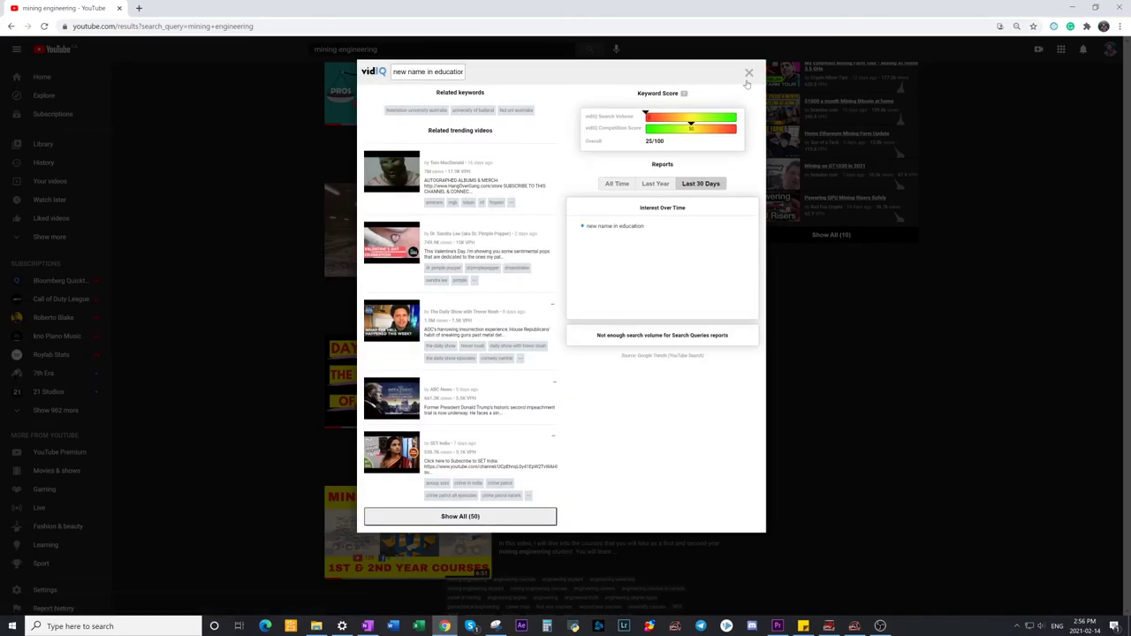
{"action": "left_click", "coordinate": [748, 73]}
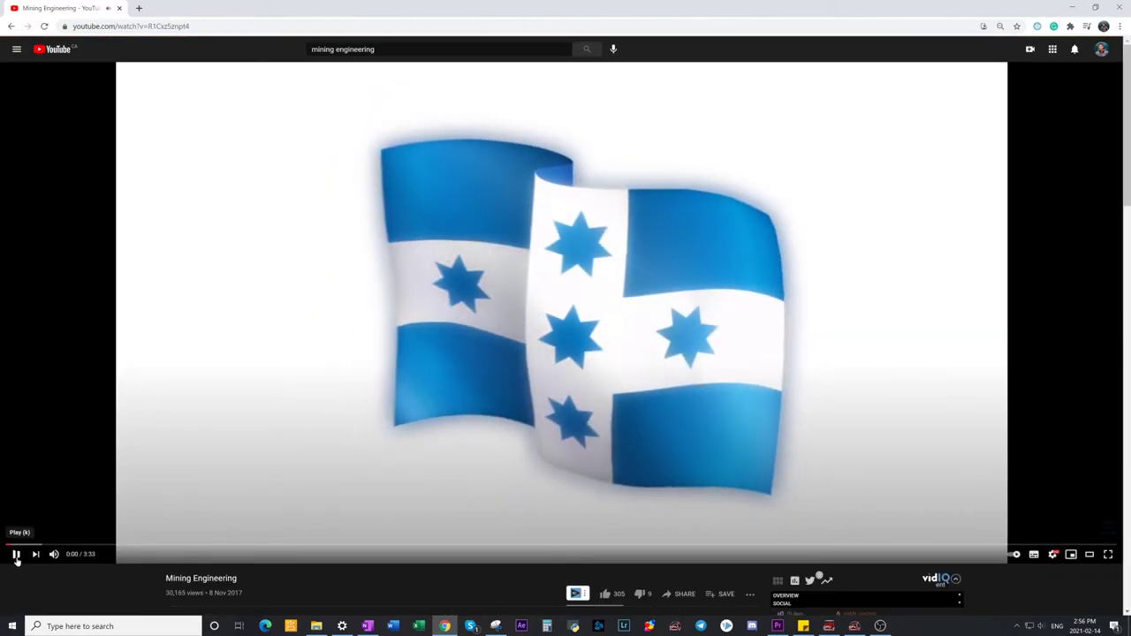
Step: Pause the Federation University Australia video, examine its vidIQ statistics, optimization checklist and tags, and return to the search results
{"action": "left_click", "coordinate": [16, 557]}
{"action": "scroll", "coordinate": [17, 561], "scroll_direction": "down", "scroll_amount": 2}
{"action": "scroll", "coordinate": [17, 561], "scroll_direction": "down", "scroll_amount": 3}
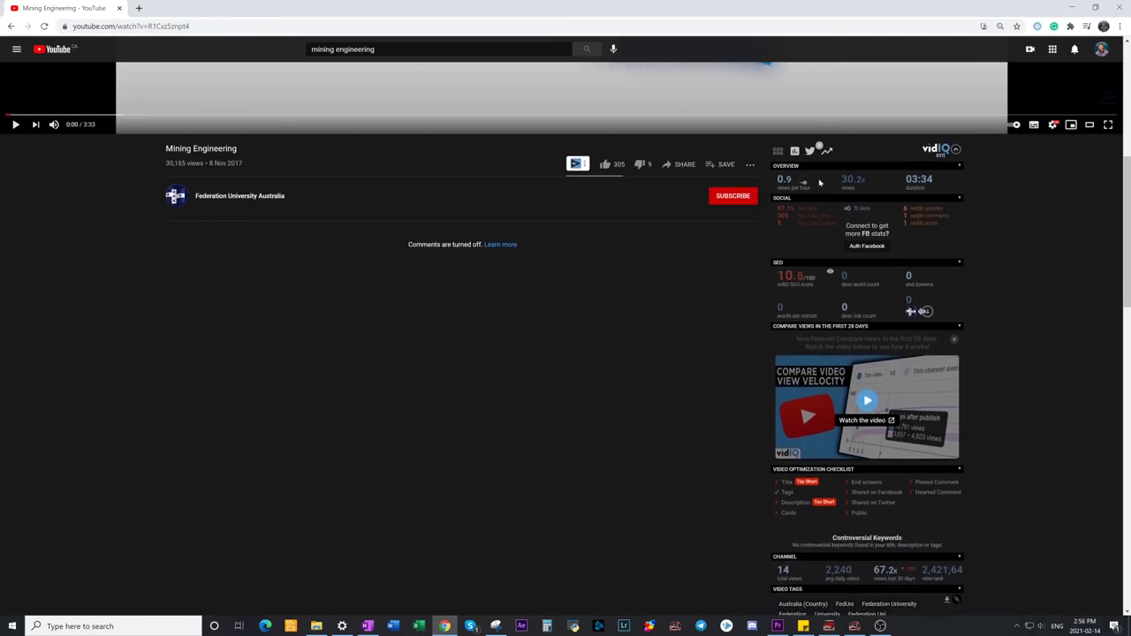
{"action": "scroll", "coordinate": [917, 301], "scroll_direction": "down", "scroll_amount": 3}
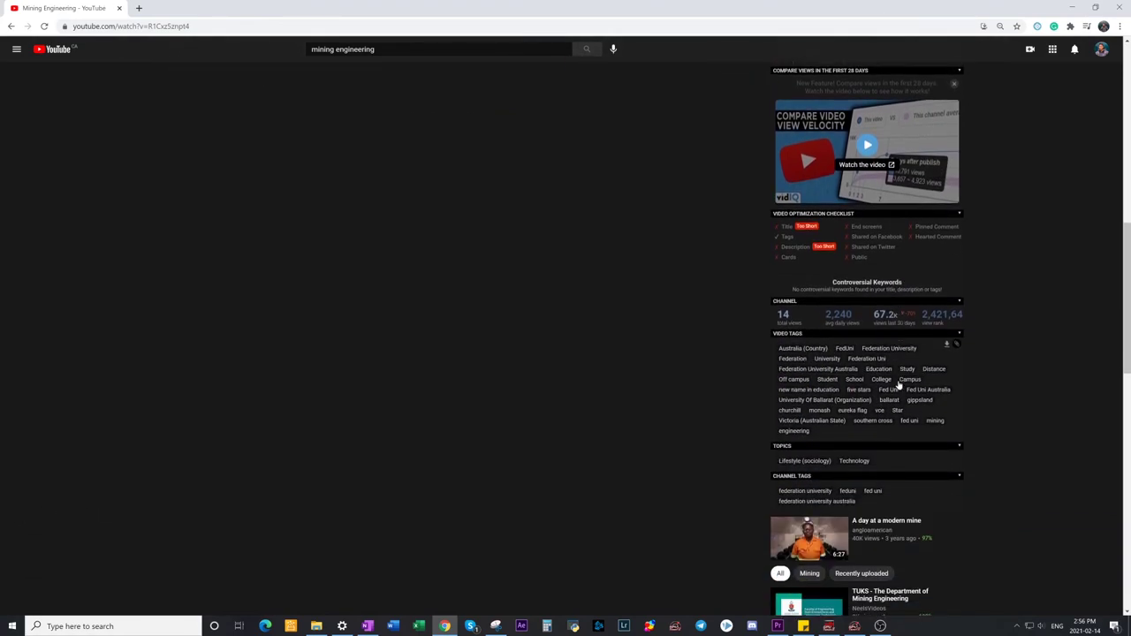
{"action": "key", "text": "alt+Left"}
Step: Open the "Mining Engineering Salary *REVEALED*" video, review its vidIQ statistics, tags and comments, and return to the search results
{"action": "scroll", "coordinate": [877, 352], "scroll_direction": "down", "scroll_amount": 4}
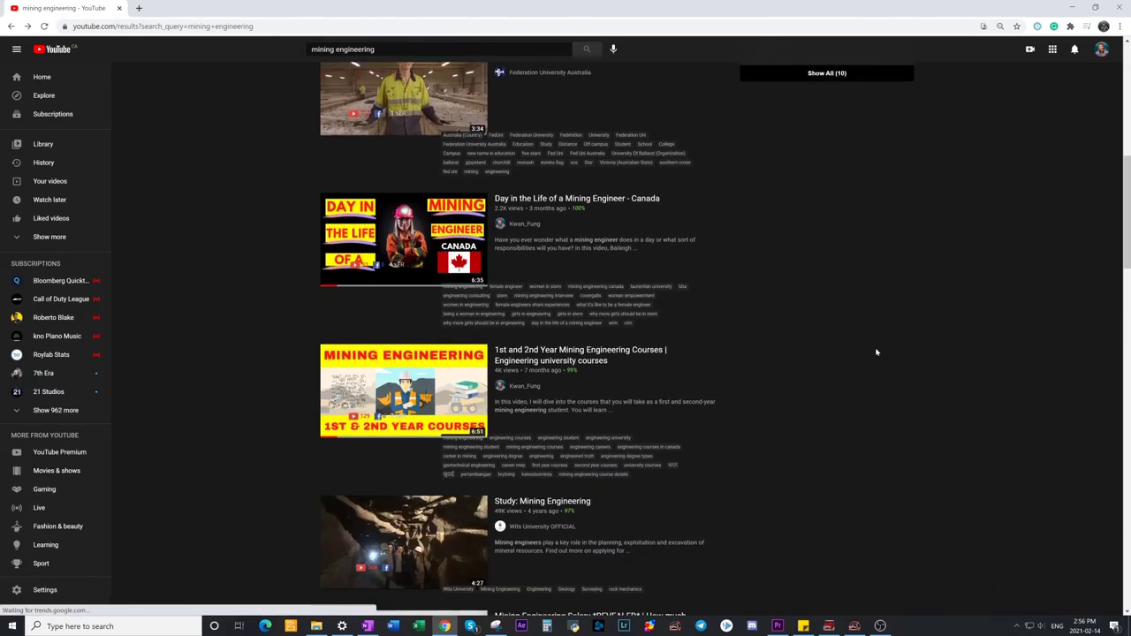
{"action": "scroll", "coordinate": [877, 353], "scroll_direction": "down", "scroll_amount": 1}
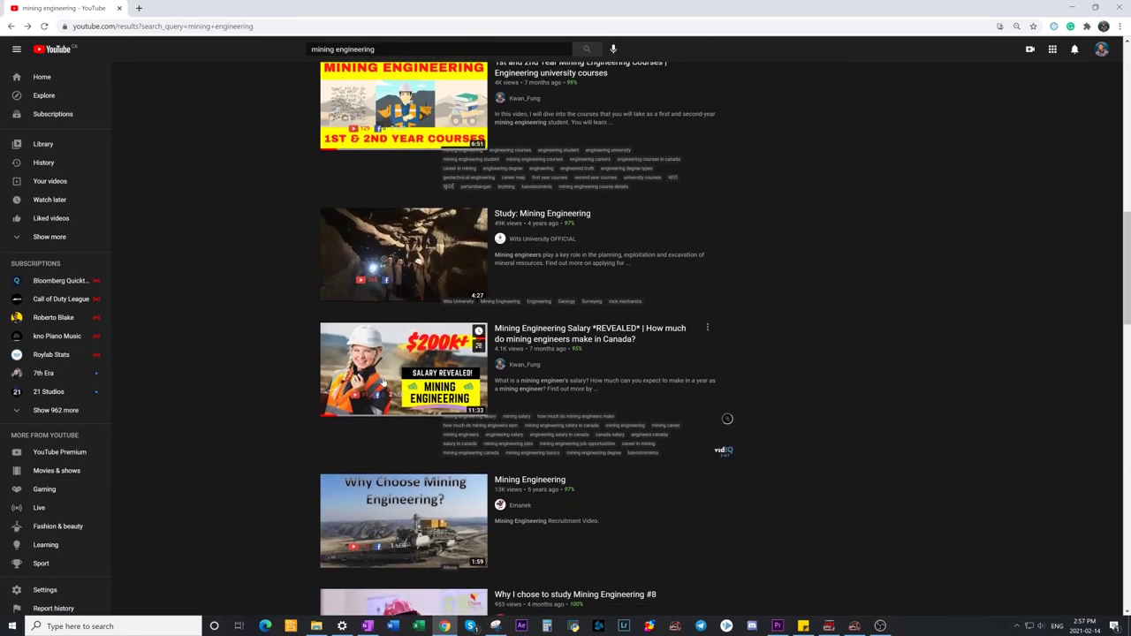
{"action": "left_click", "coordinate": [384, 384]}
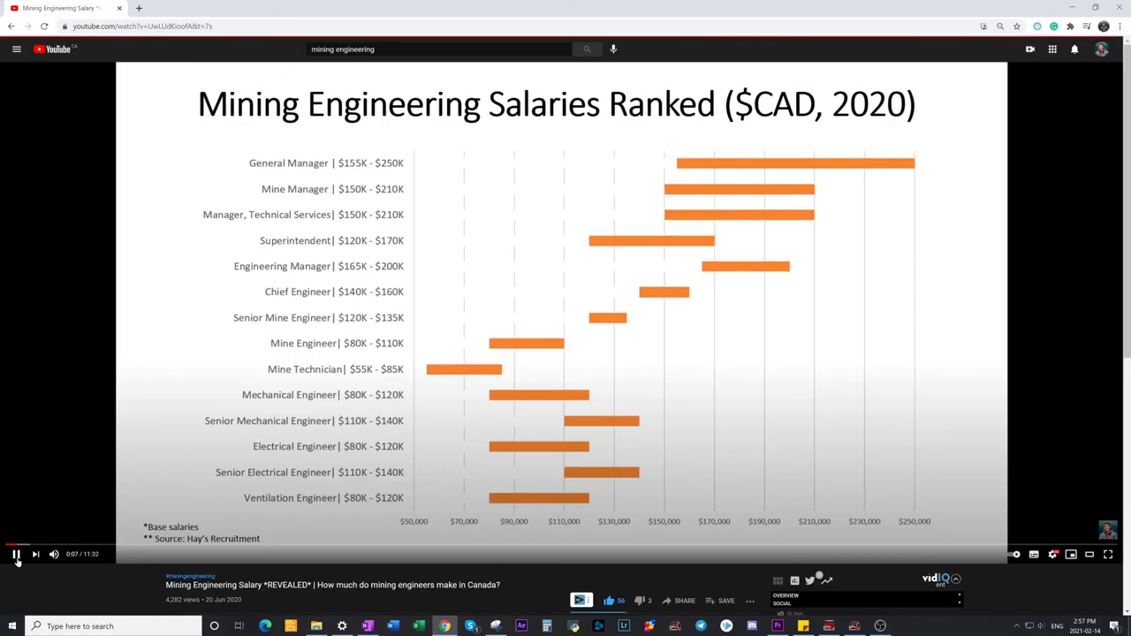
{"action": "scroll", "coordinate": [347, 562], "scroll_direction": "down", "scroll_amount": 5}
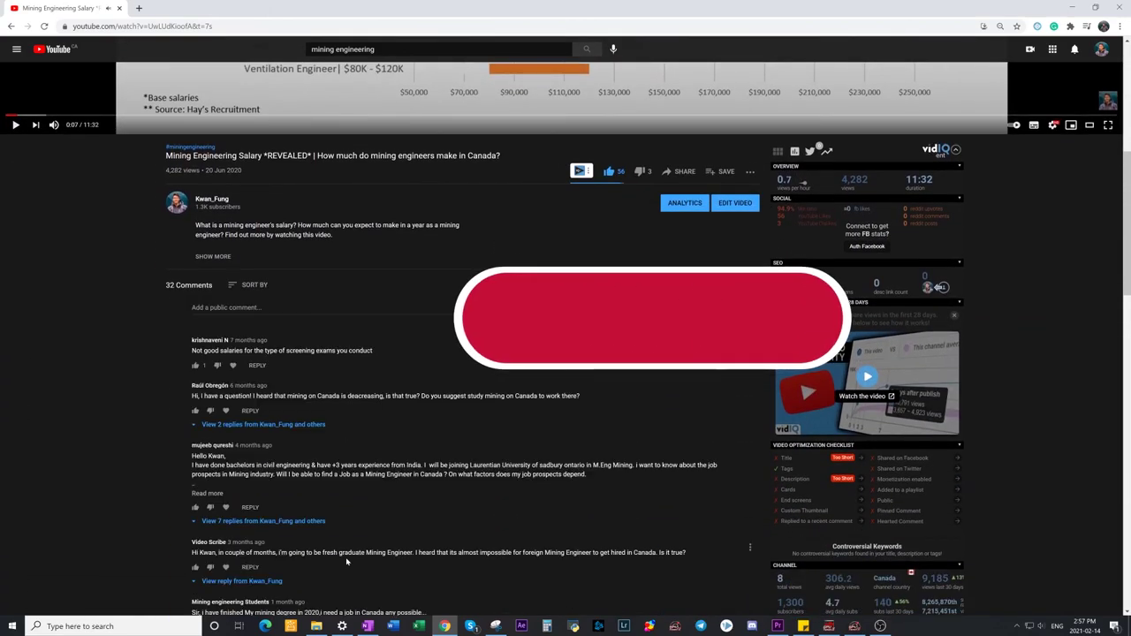
{"action": "scroll", "coordinate": [346, 562], "scroll_direction": "down", "scroll_amount": 4}
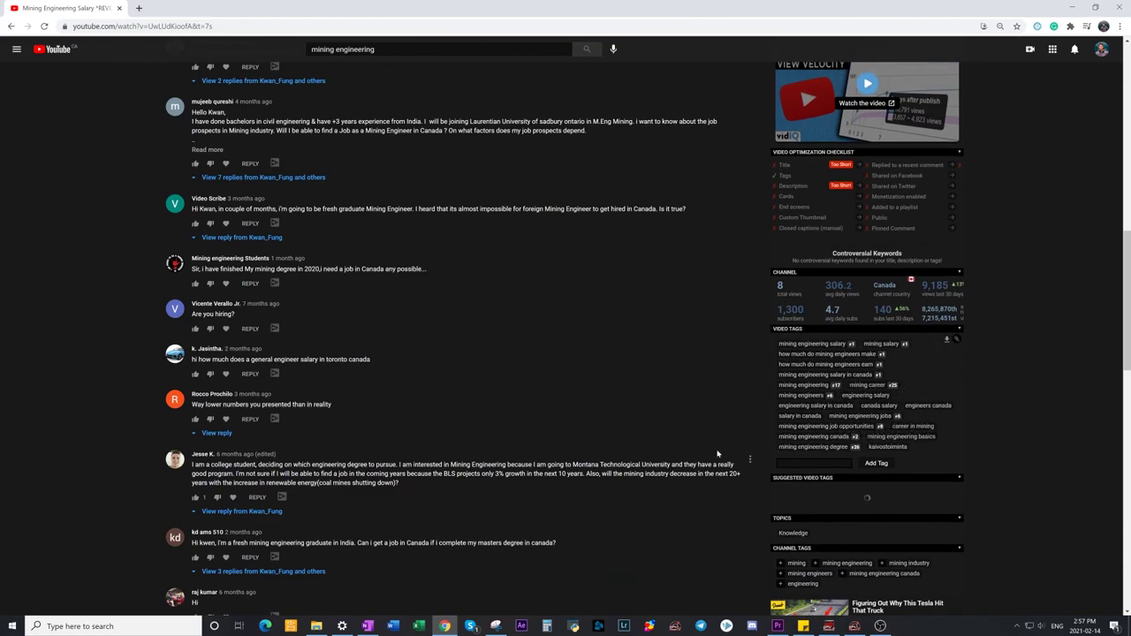
{"action": "scroll", "coordinate": [717, 454], "scroll_direction": "down", "scroll_amount": 3}
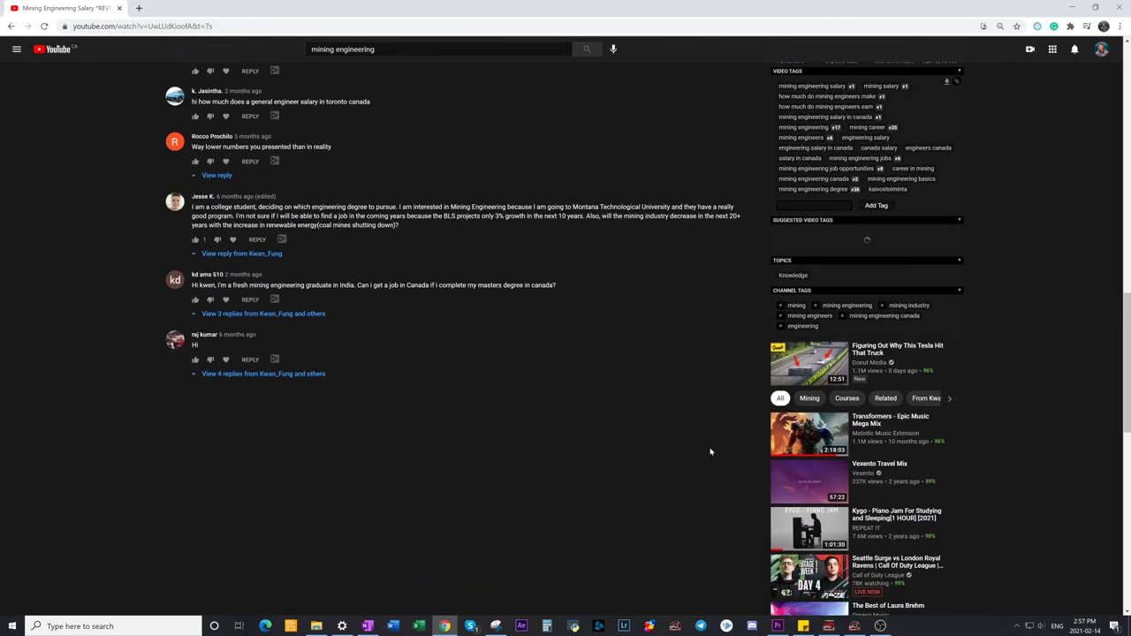
{"action": "key", "text": "alt+Left"}
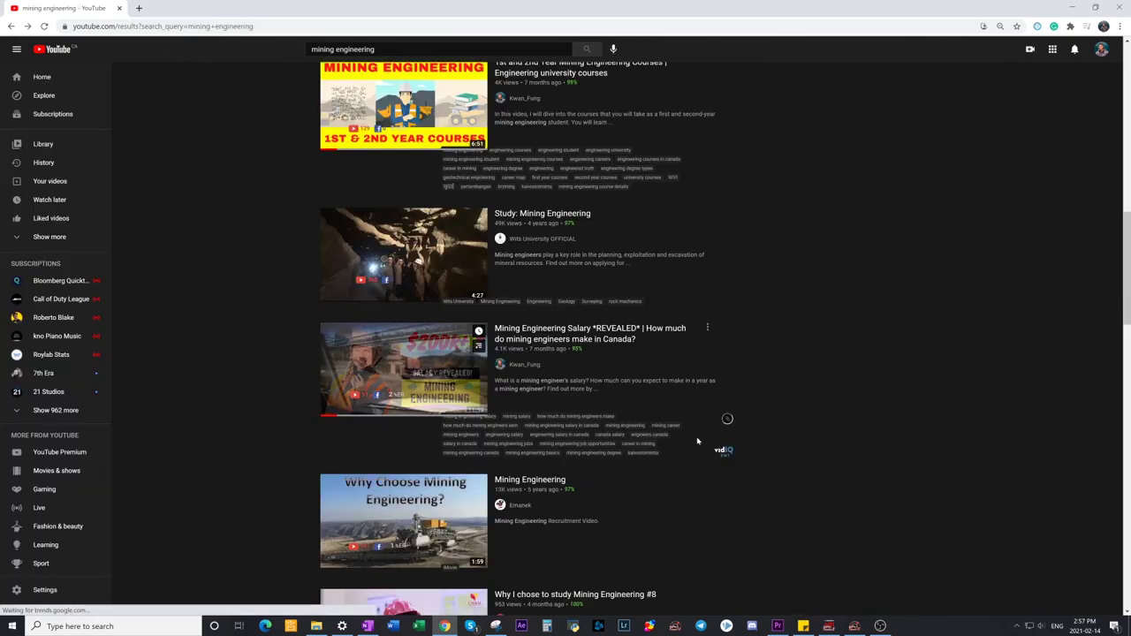